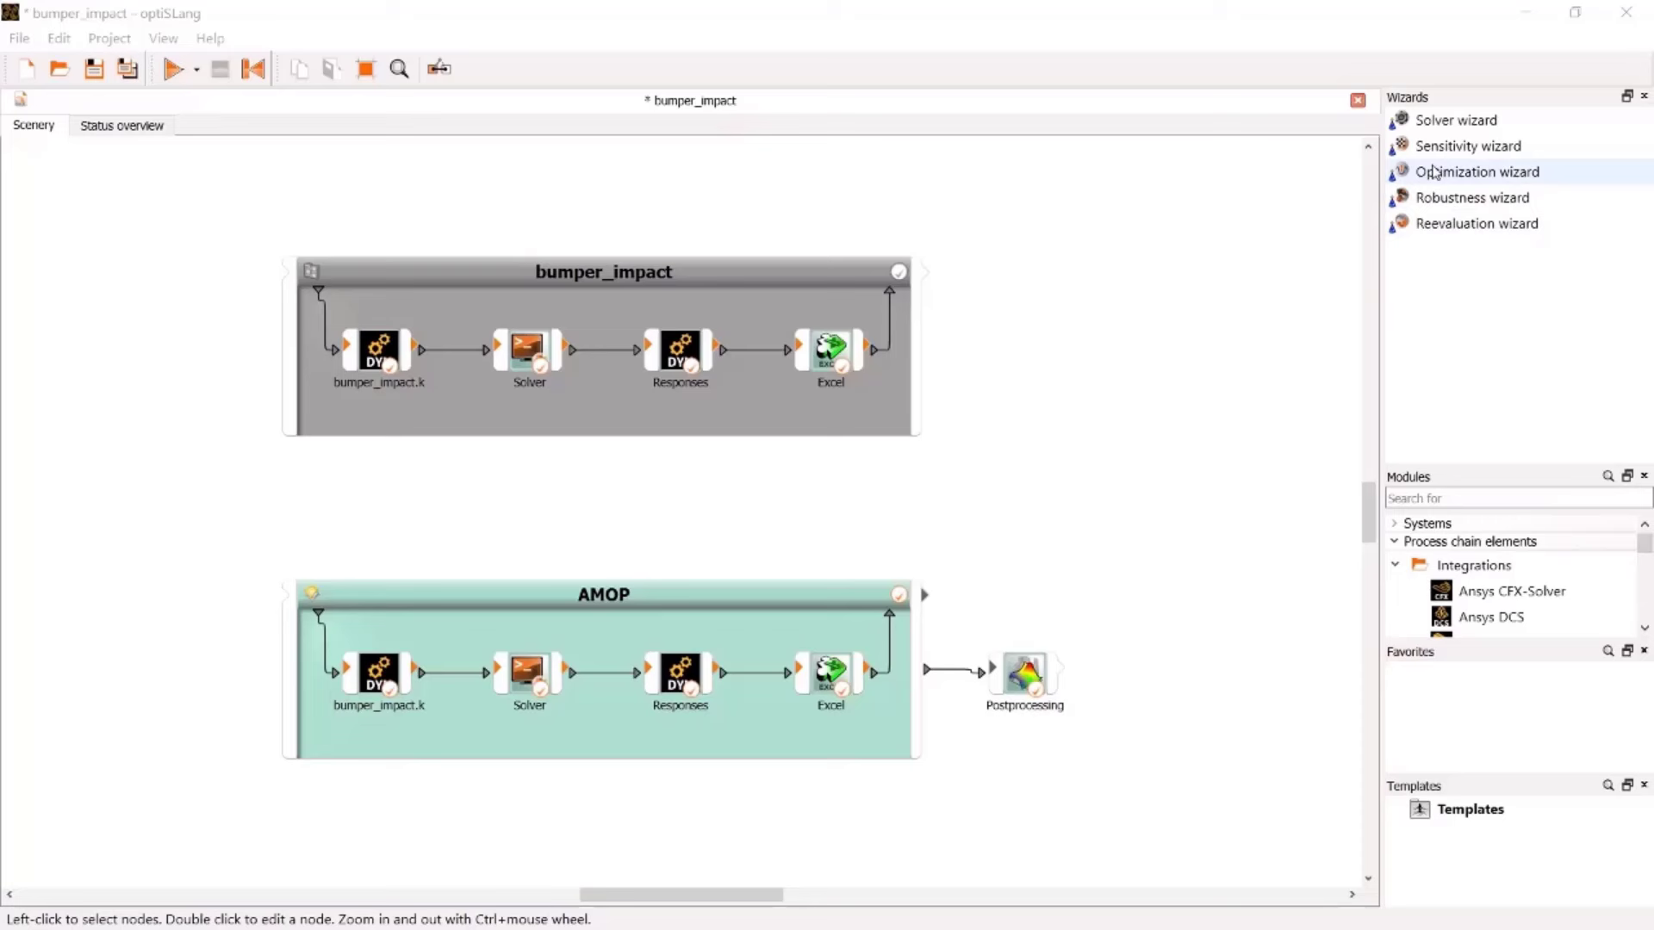
Pick the Optimization wizard from the Wizards panel for the bumper_impact project
left_click(1432, 171)
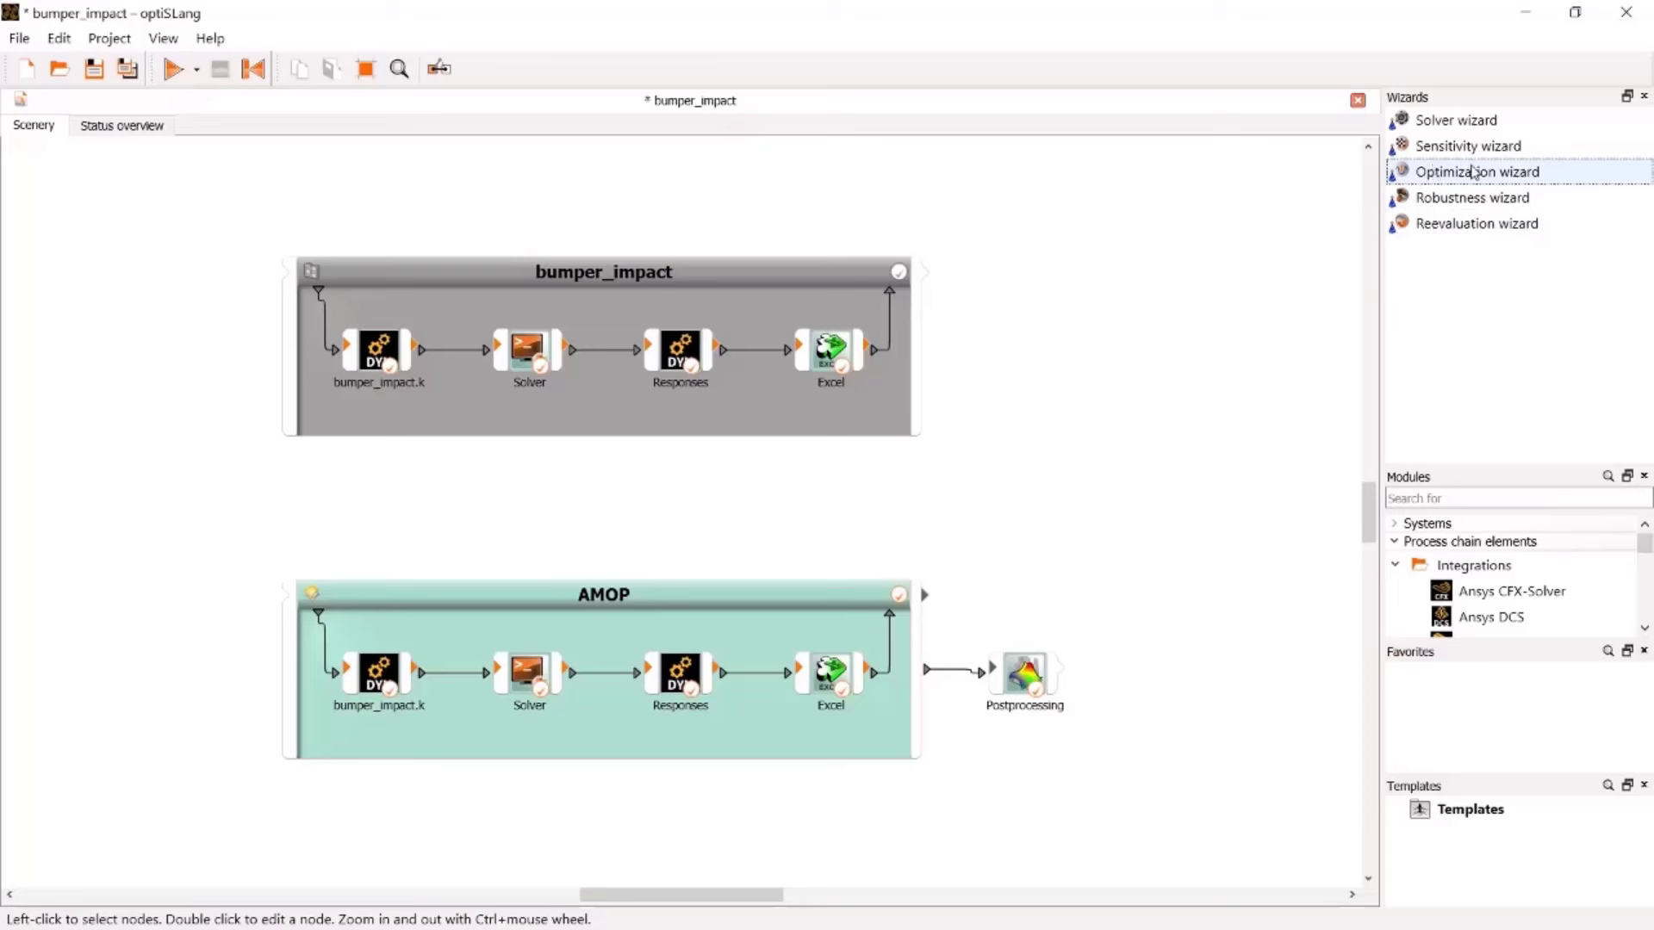
Drop the Optimization wizard onto the AMOP system and keep the ten input parameters unchanged
left_click_drag(1482, 172, 803, 615)
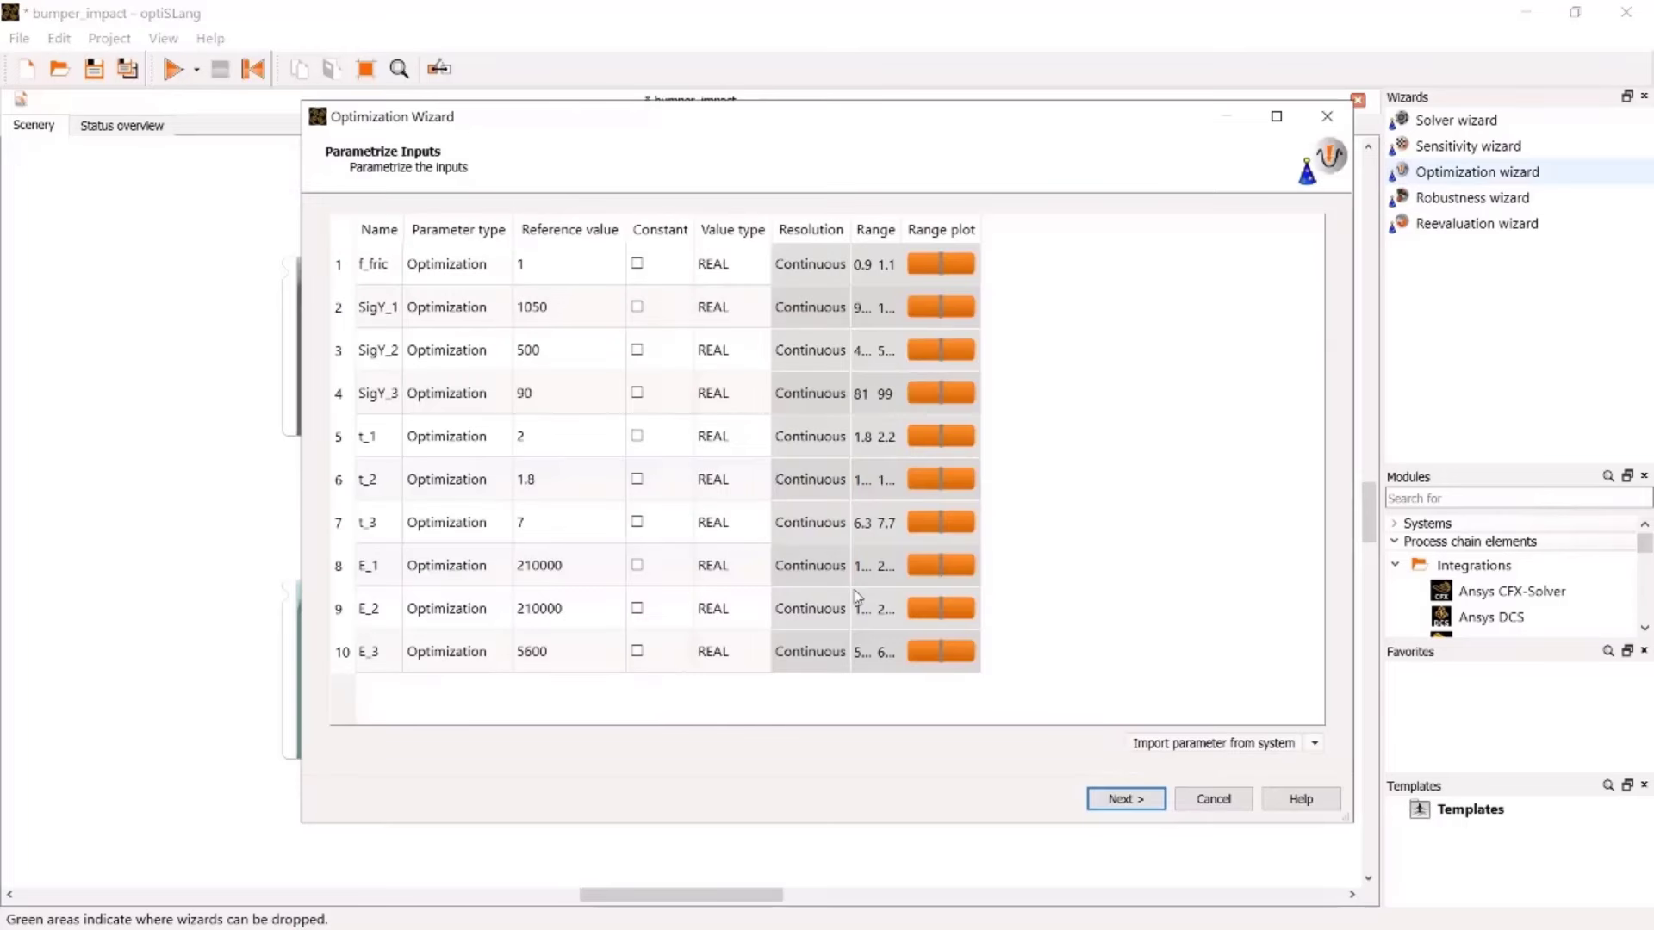
left_click(1124, 799)
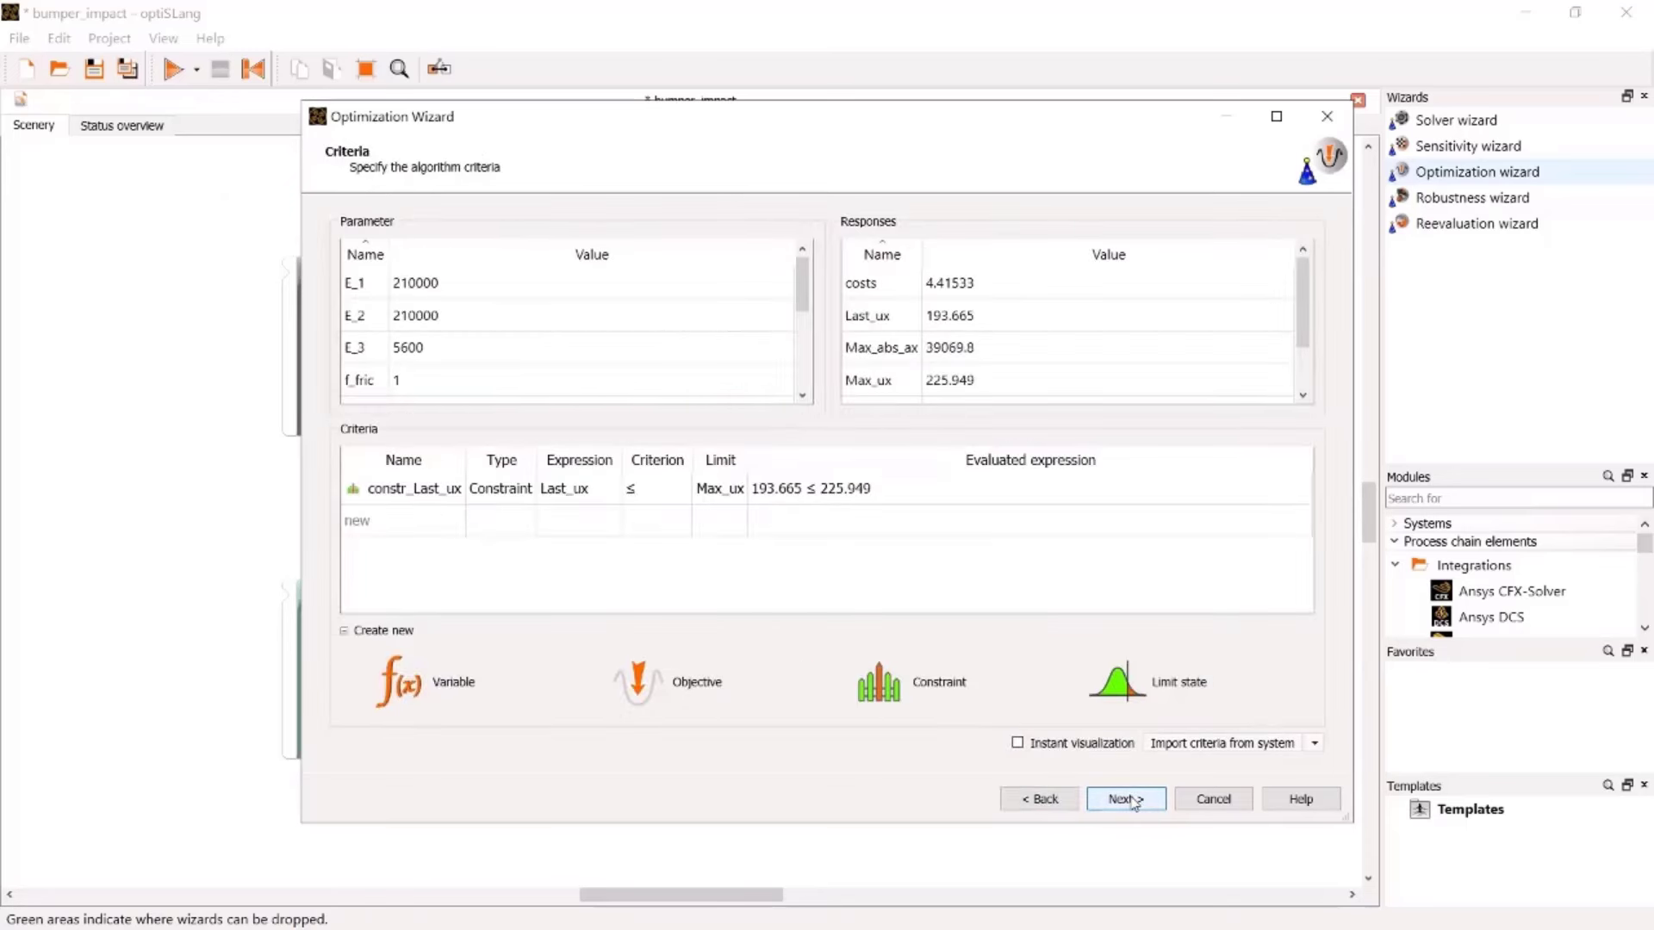
Add minimize objectives obj_costs and obj_Max_ux from the costs and Max_ux responses
left_click(870, 282)
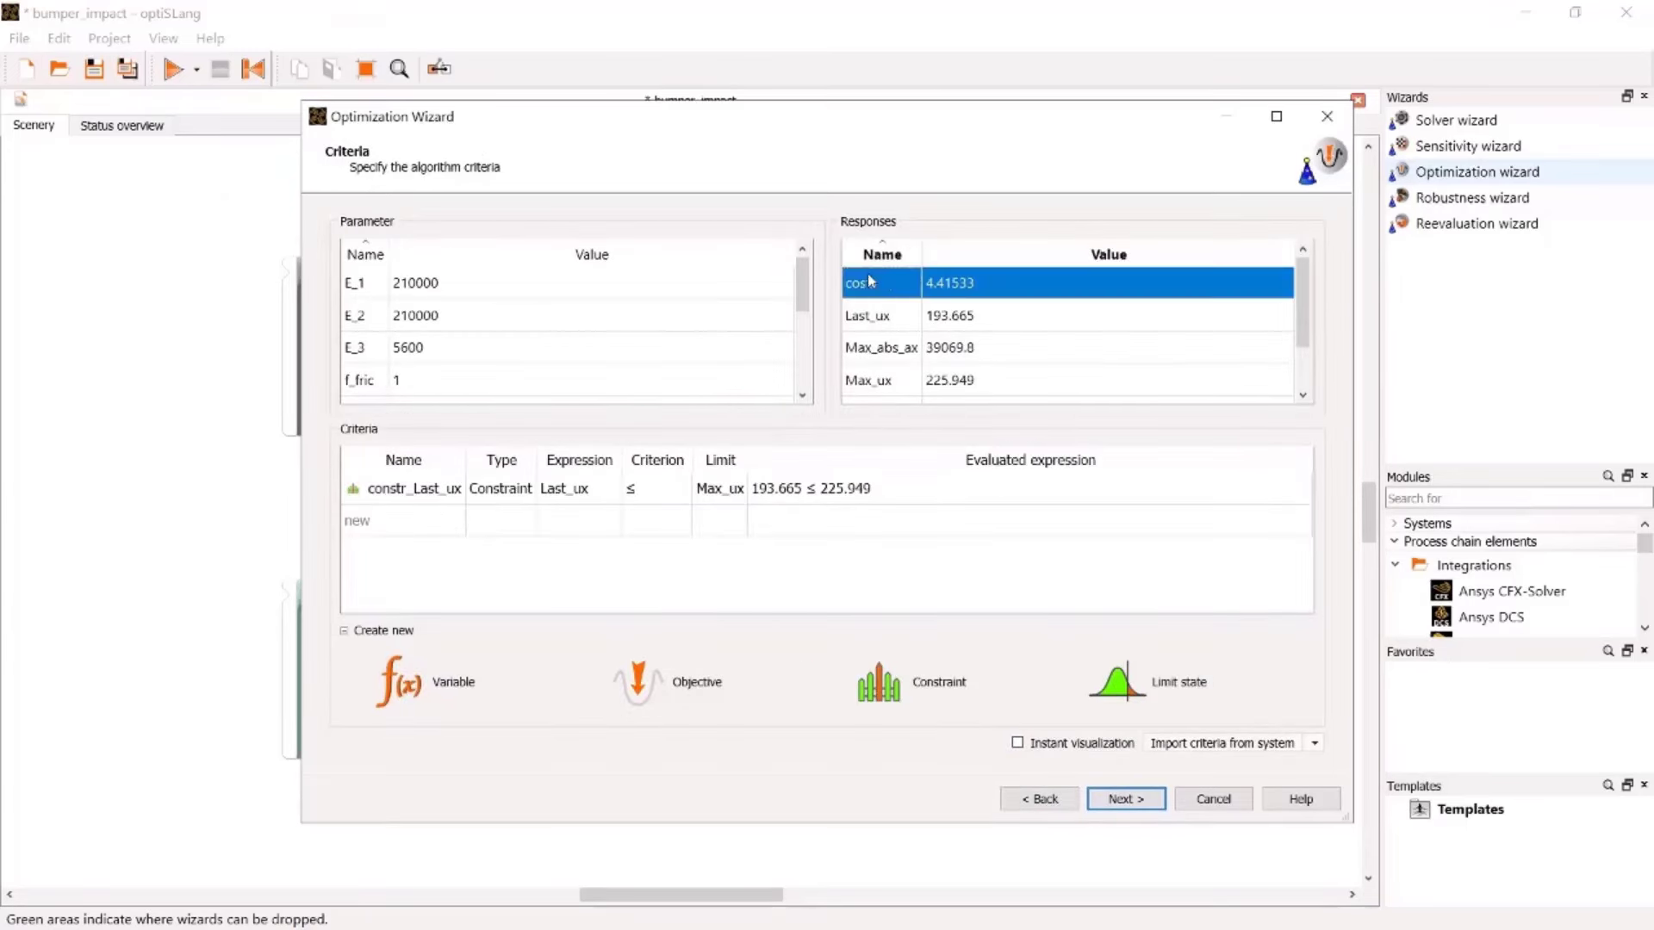
left_click_drag(870, 286, 670, 679)
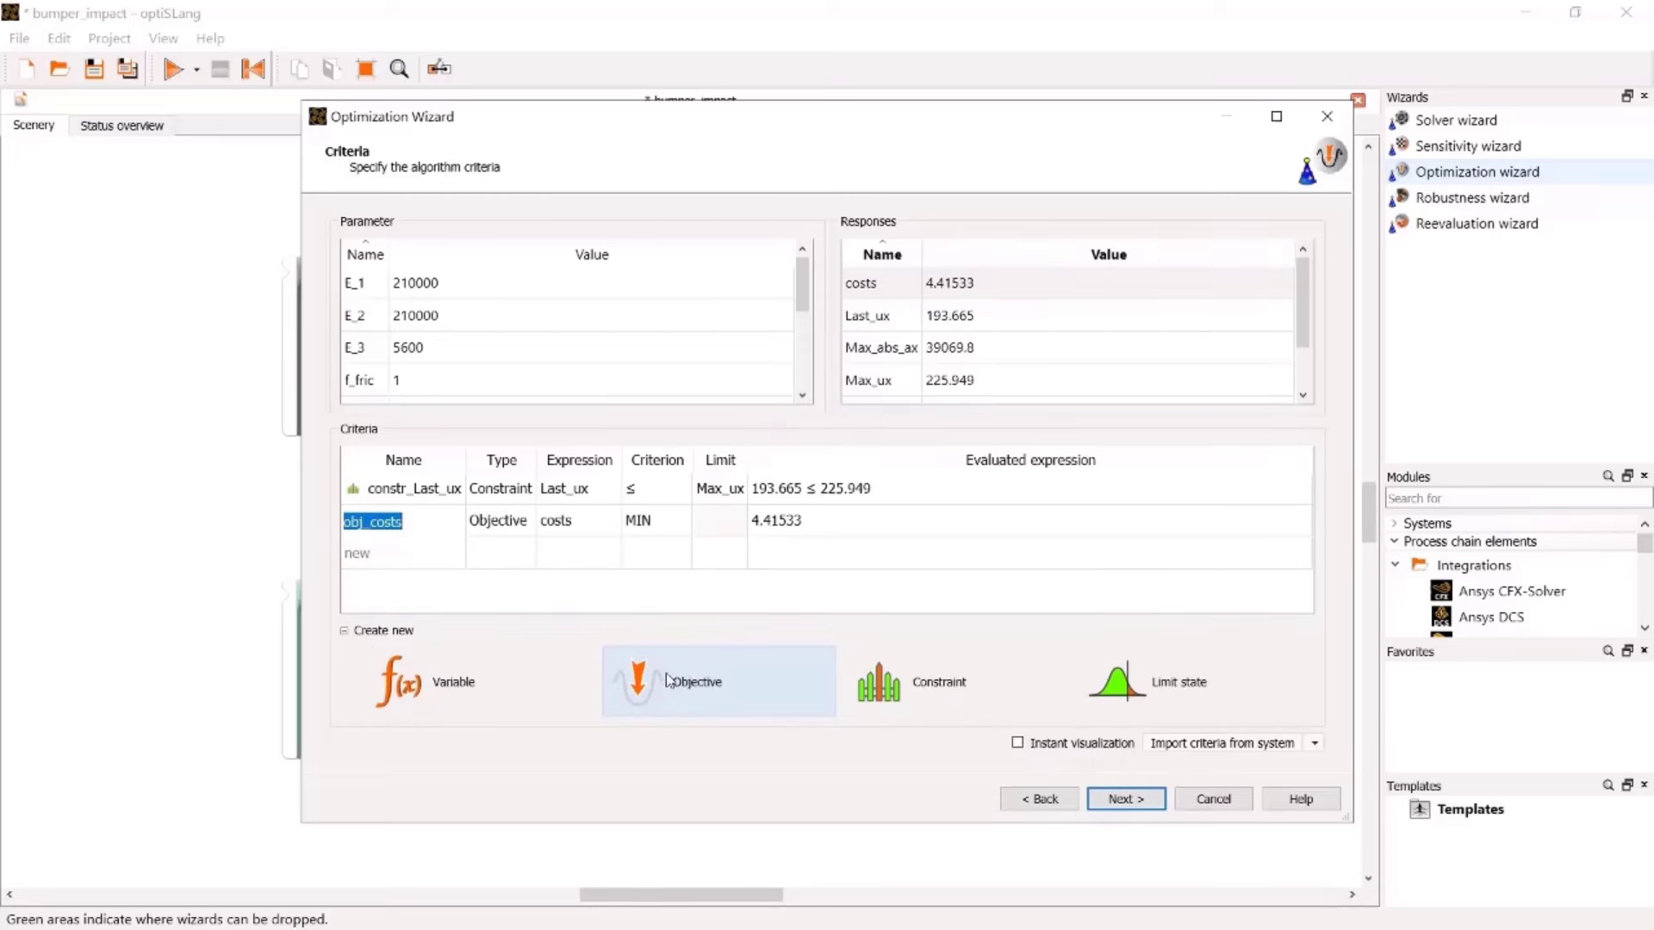
left_click(869, 388)
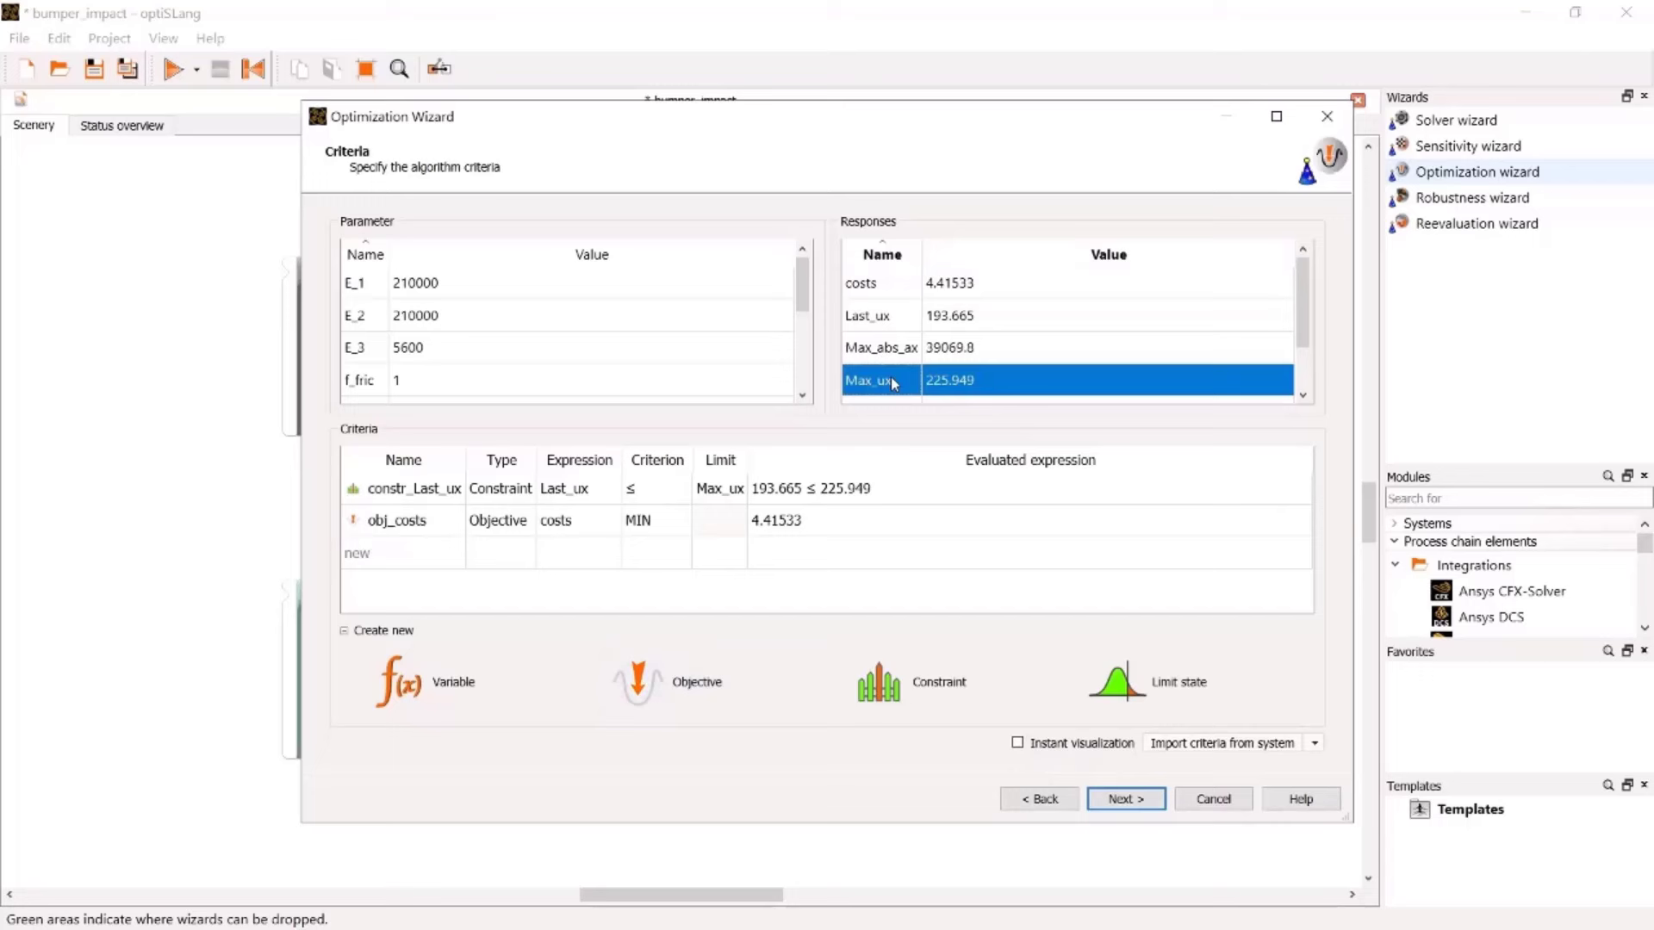
left_click_drag(870, 388, 652, 685)
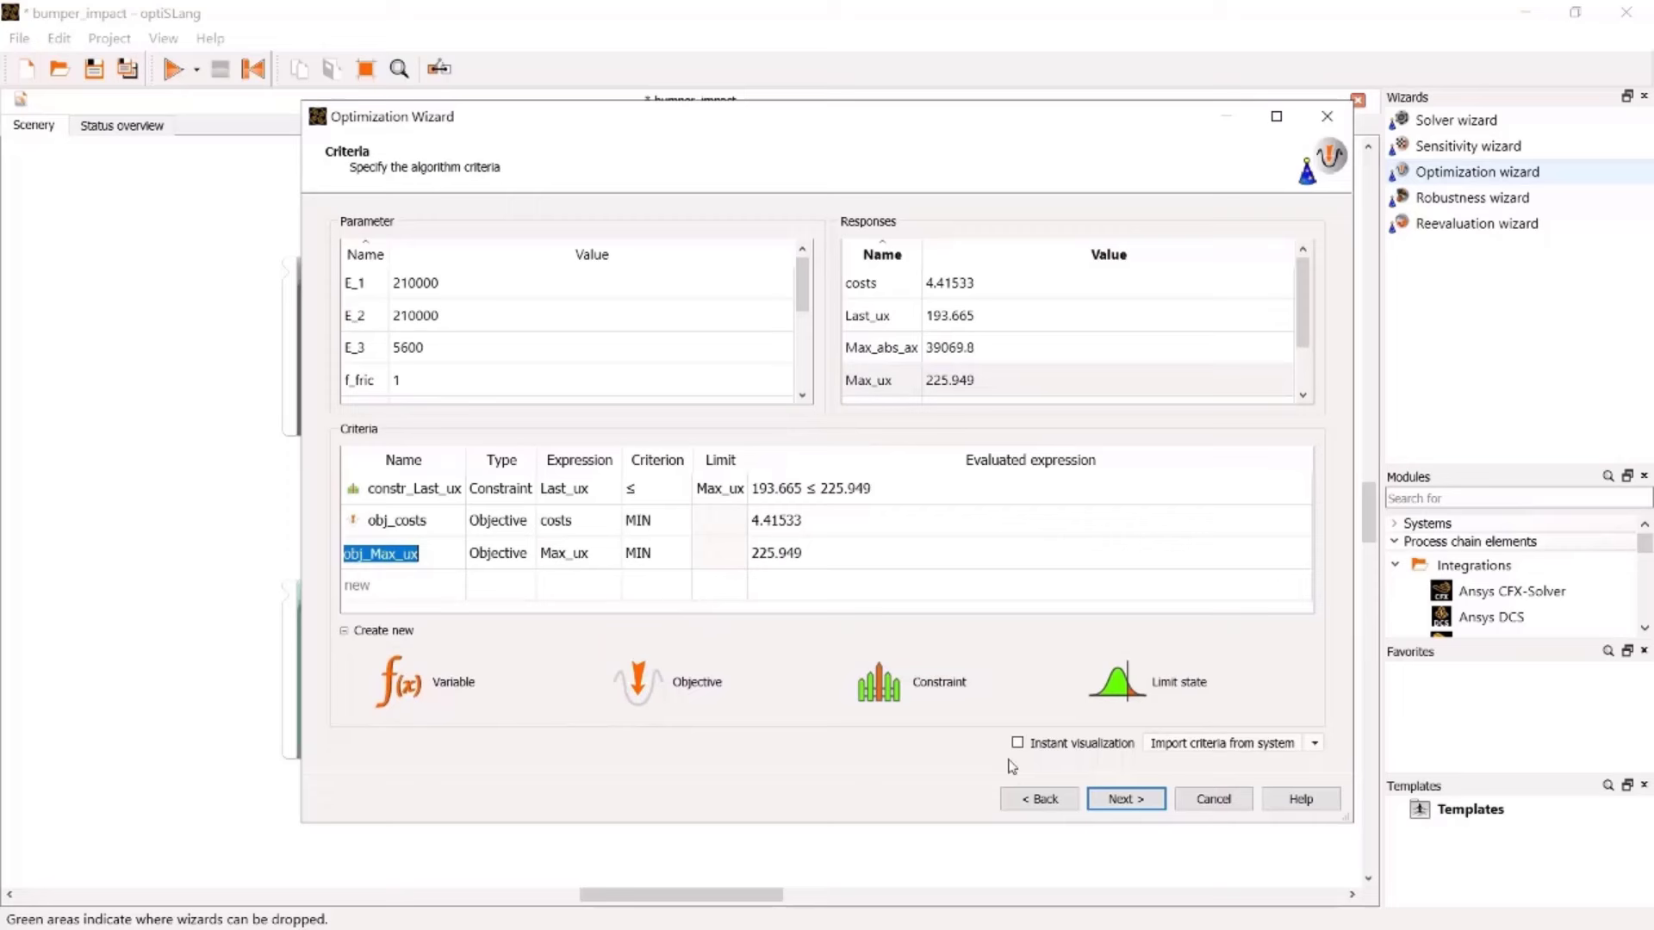
left_click(1110, 801)
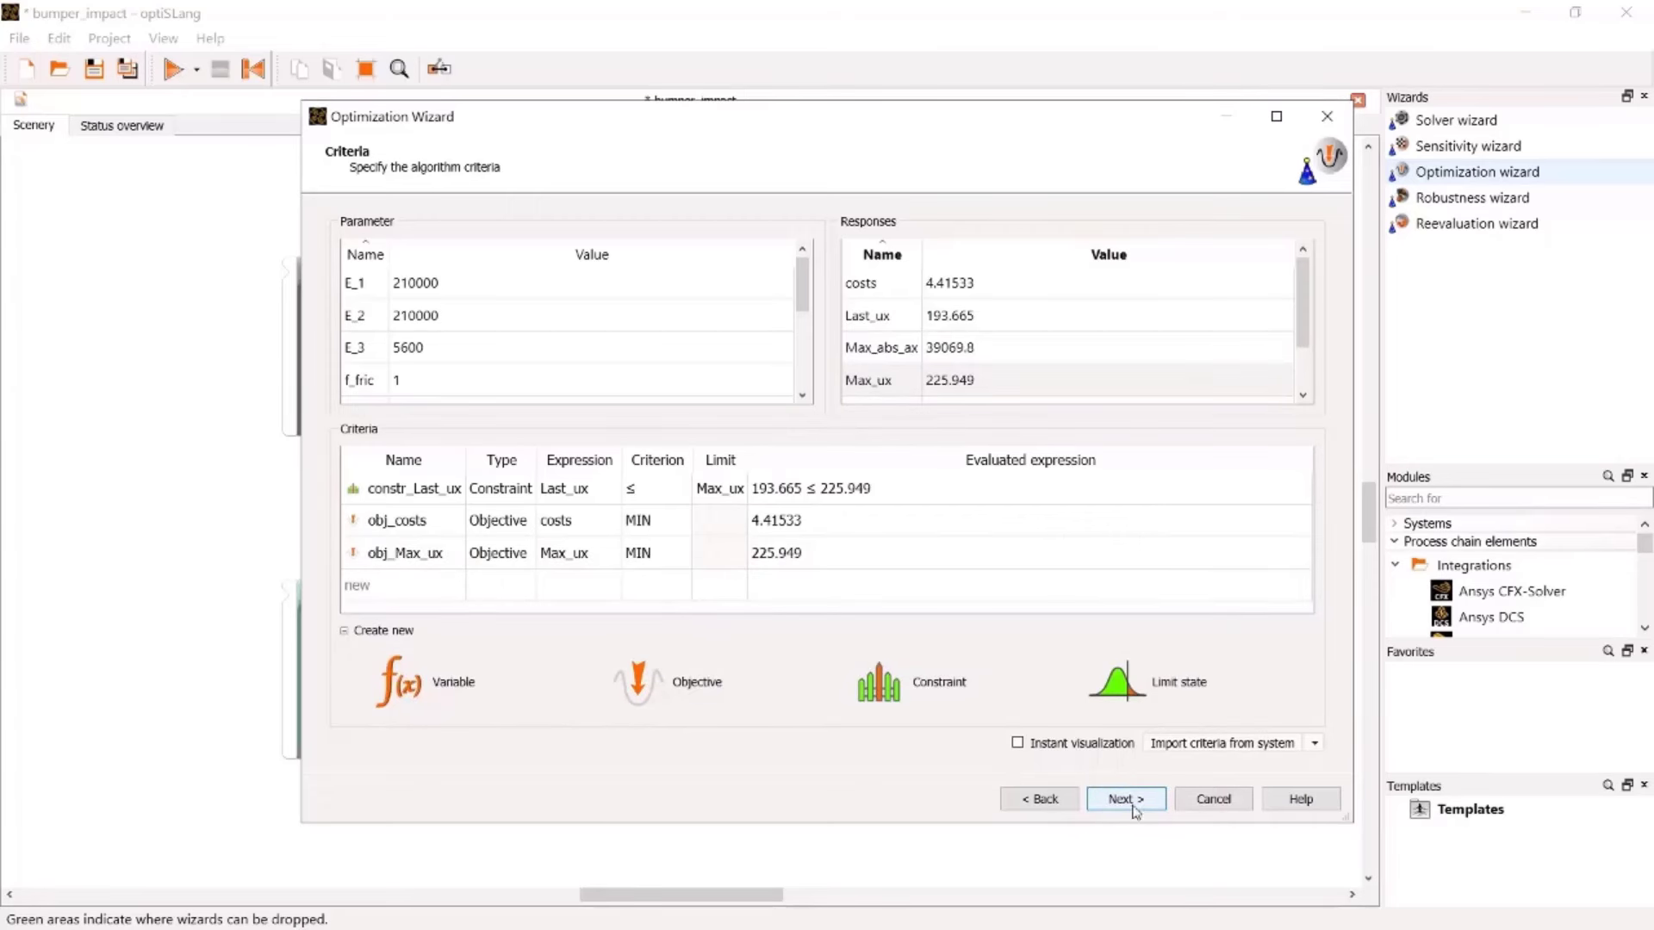
left_click(1135, 803)
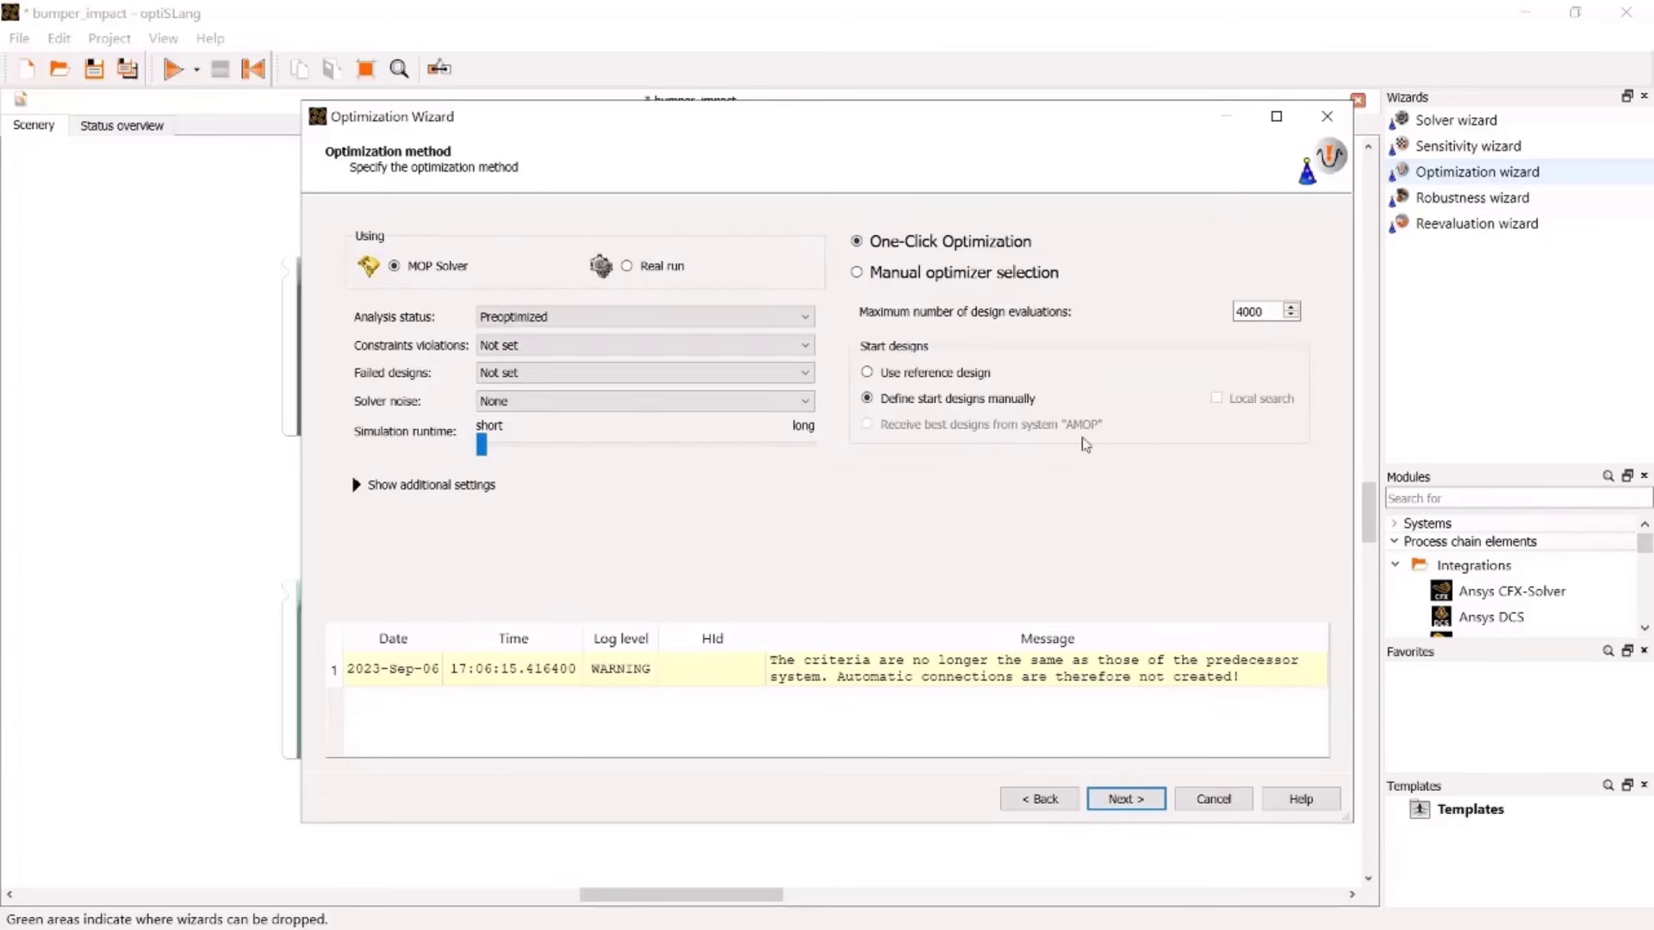
Start the One-Click Optimization from the reference design and proceed to additional options
left_click(955, 375)
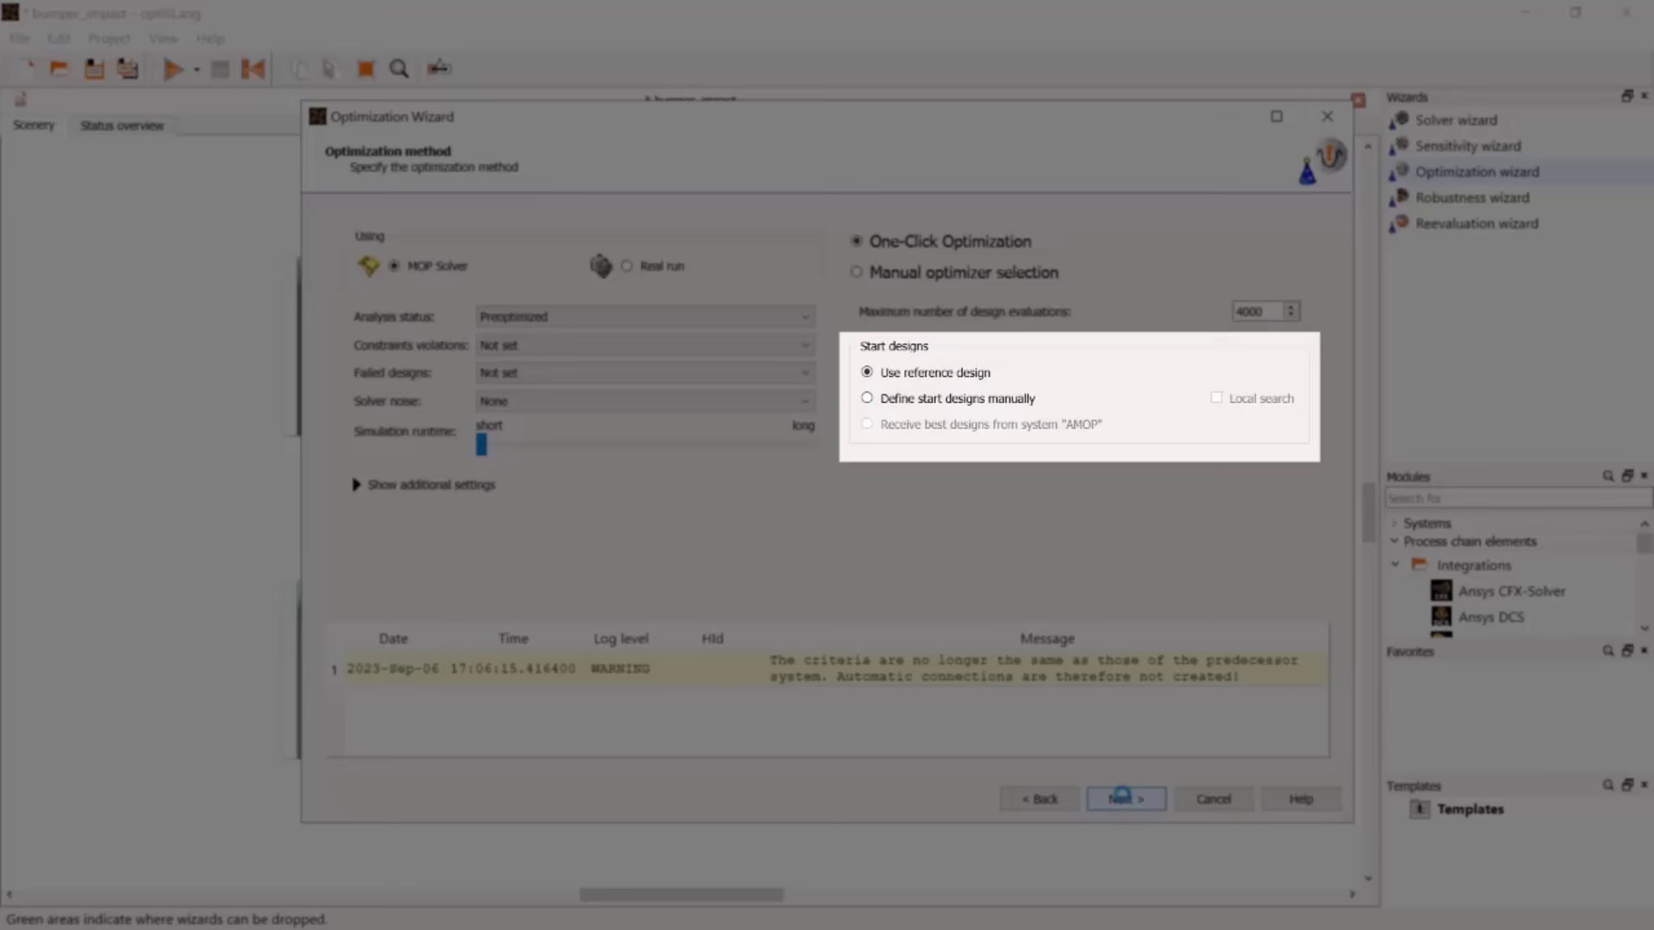
left_click(1127, 798)
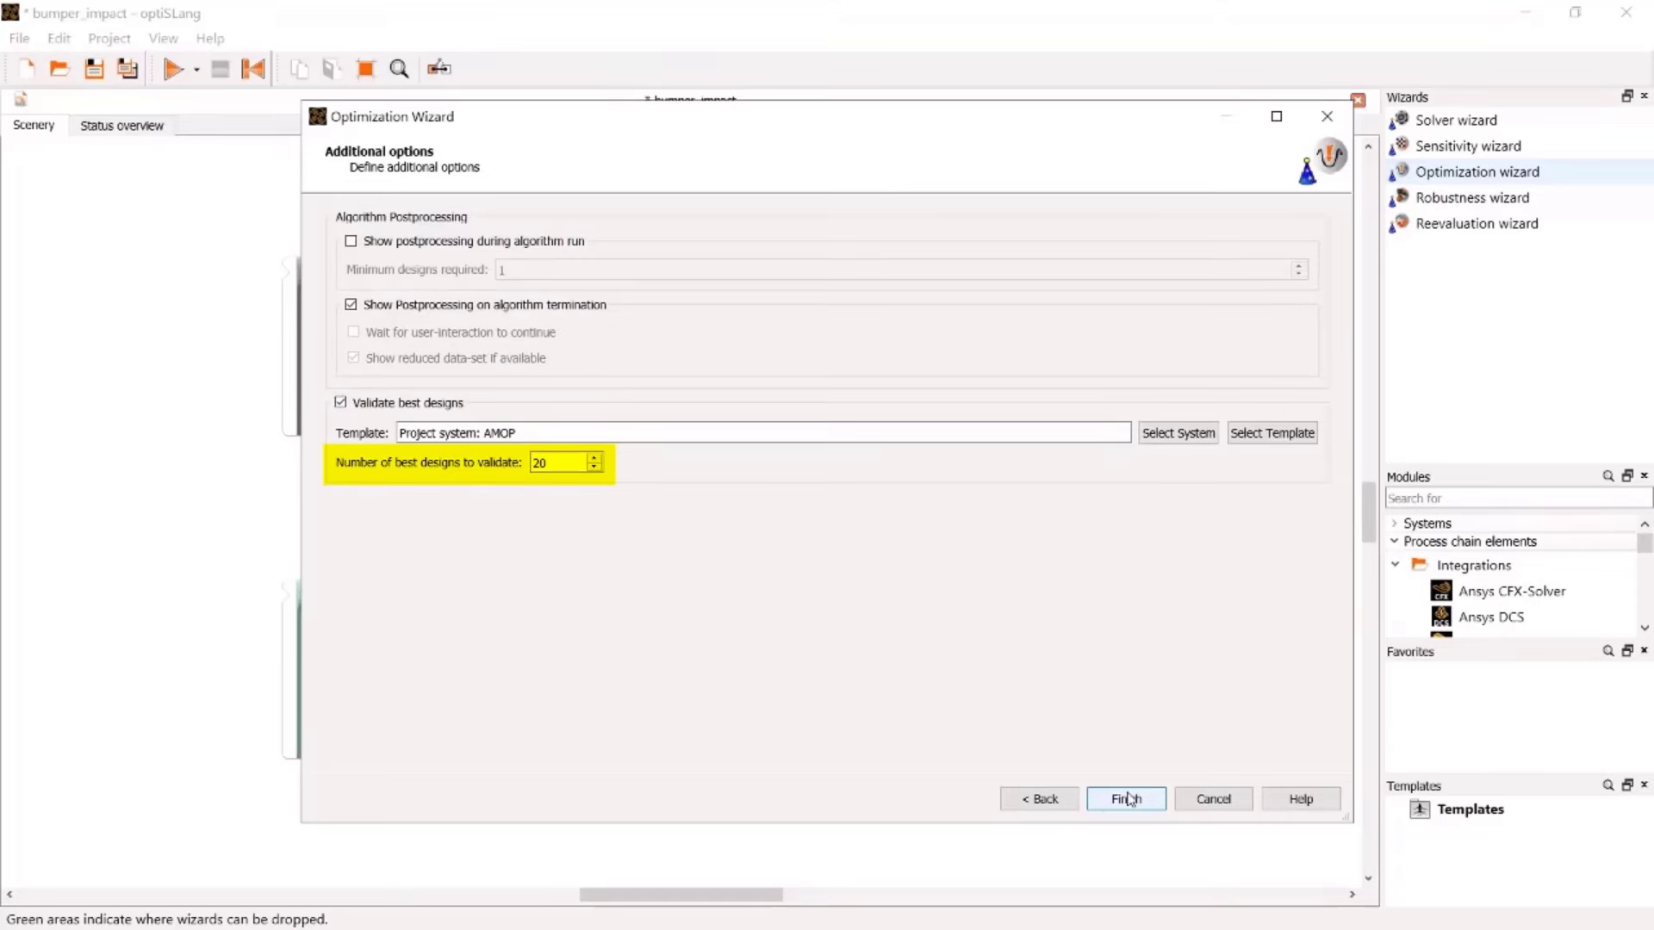
Finish the wizard, auto-arrange and fit the process chain, and select the Filter designs node
left_click(1128, 798)
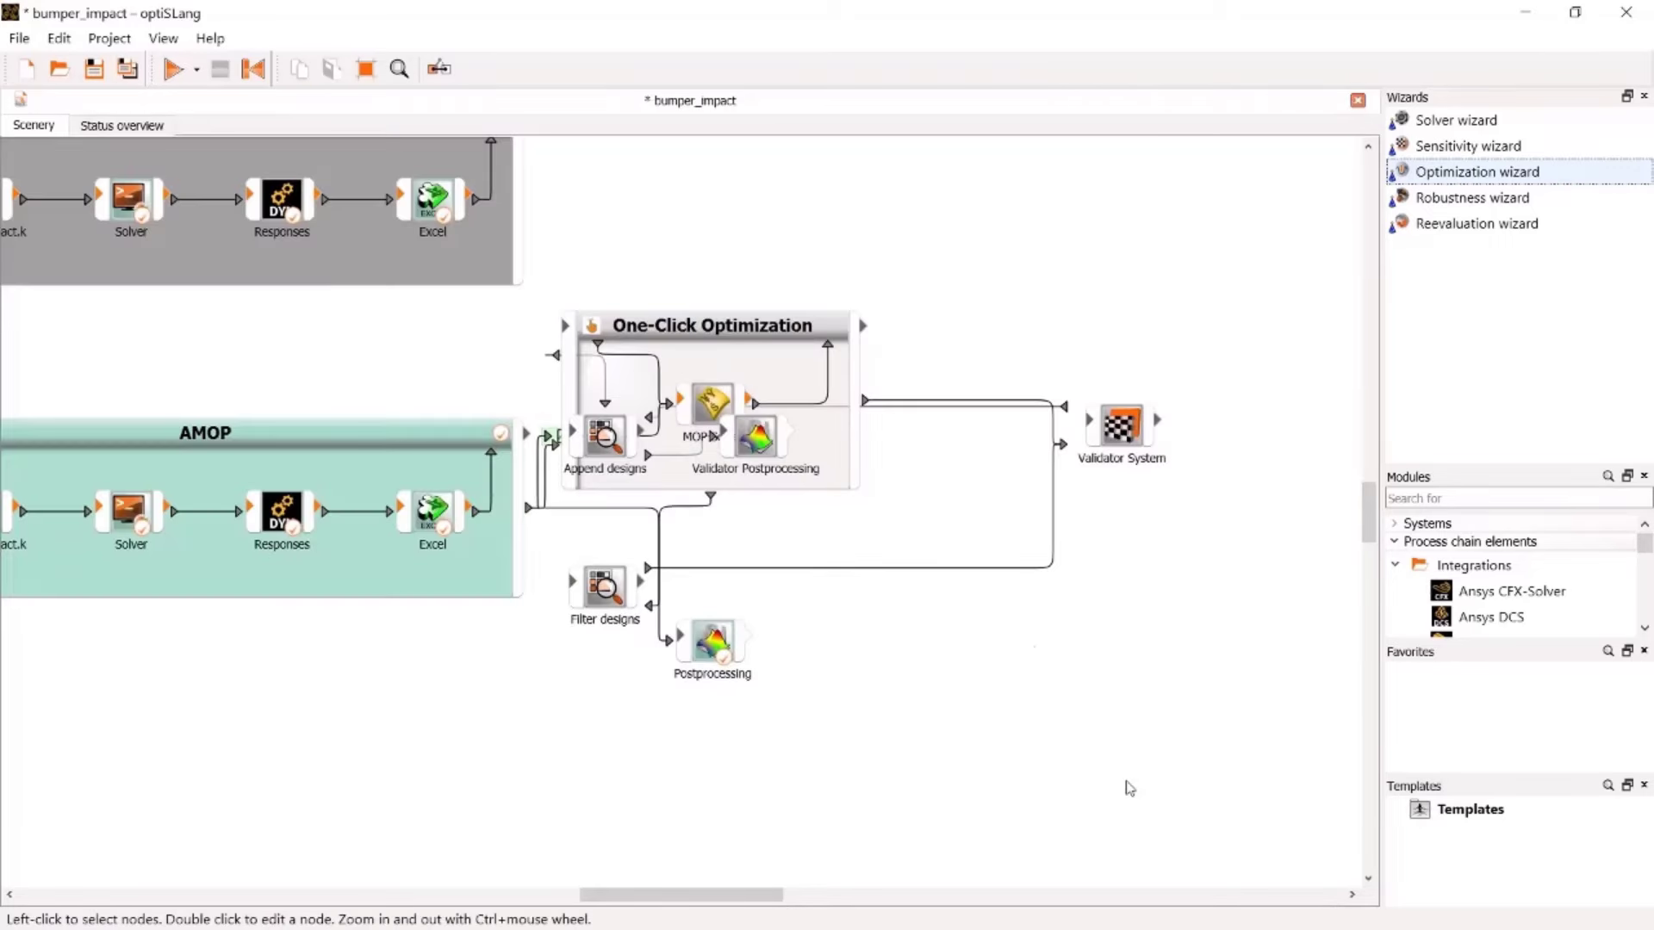
left_click(366, 70)
left_click(398, 70)
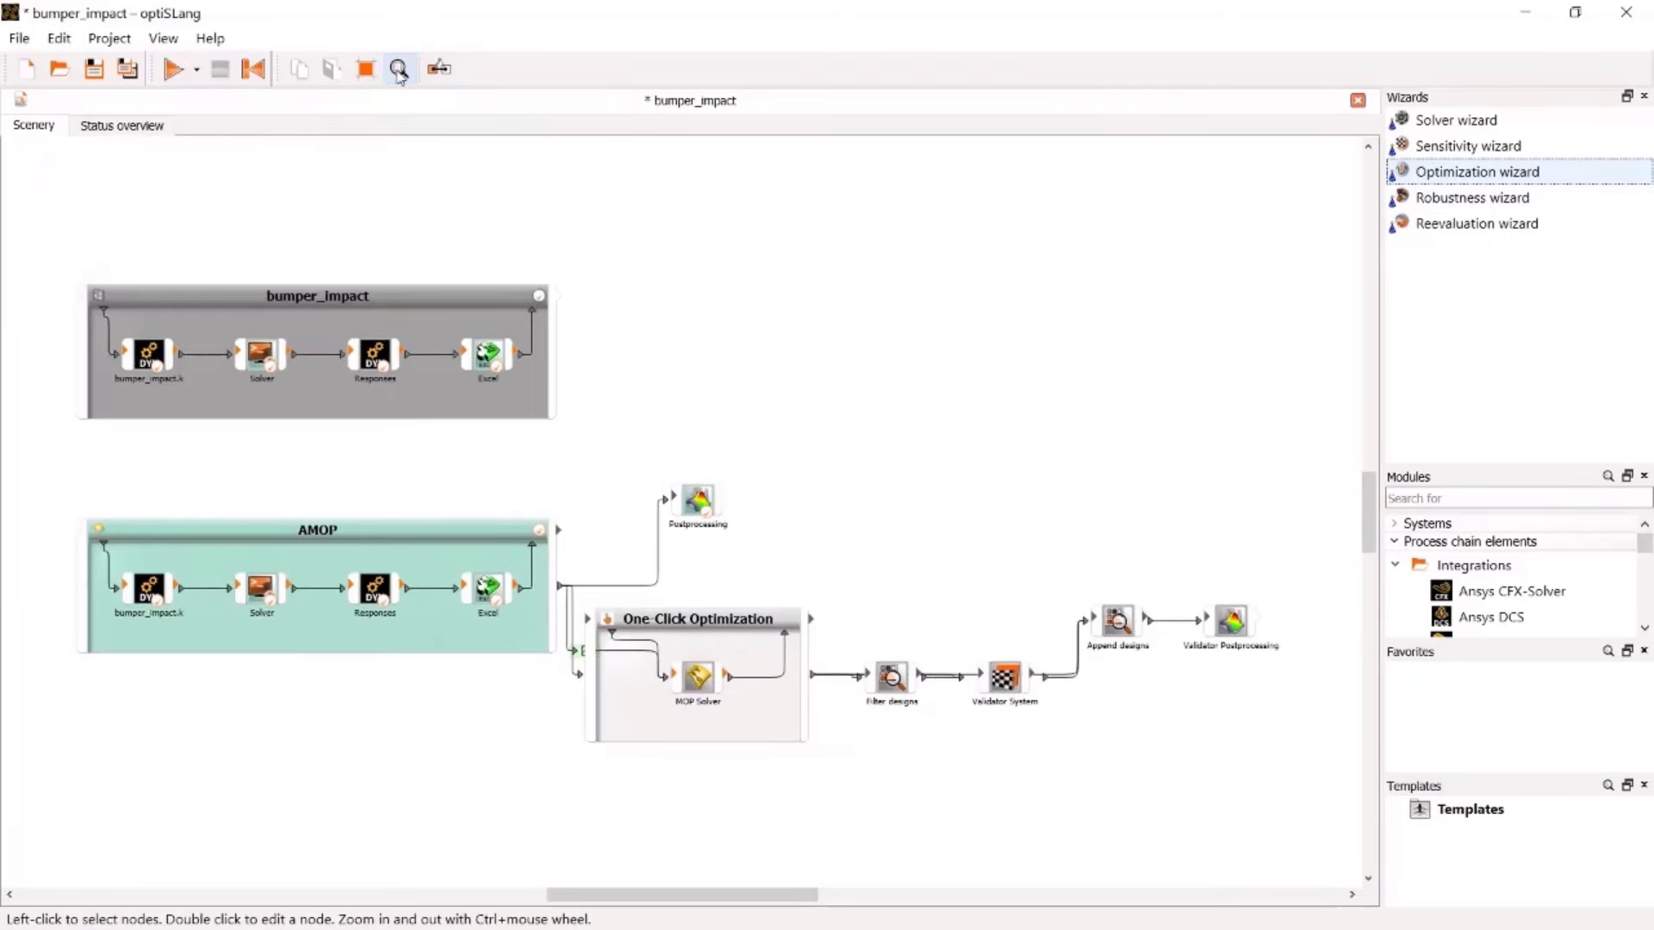
left_click(300, 178)
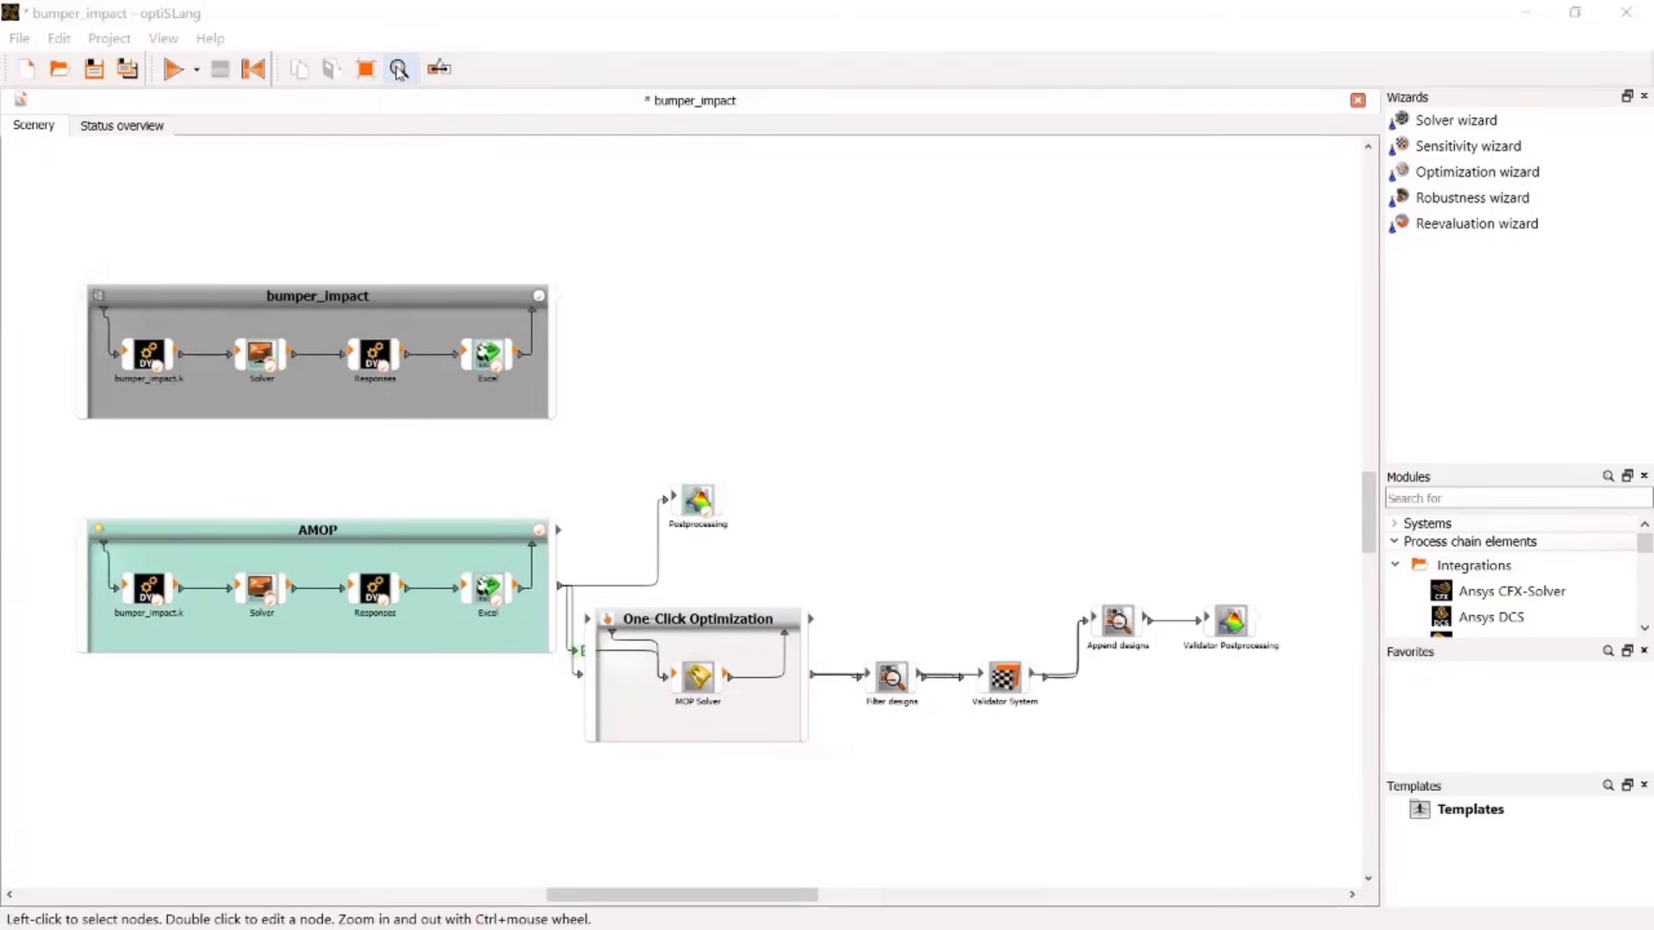
right_click(892, 678)
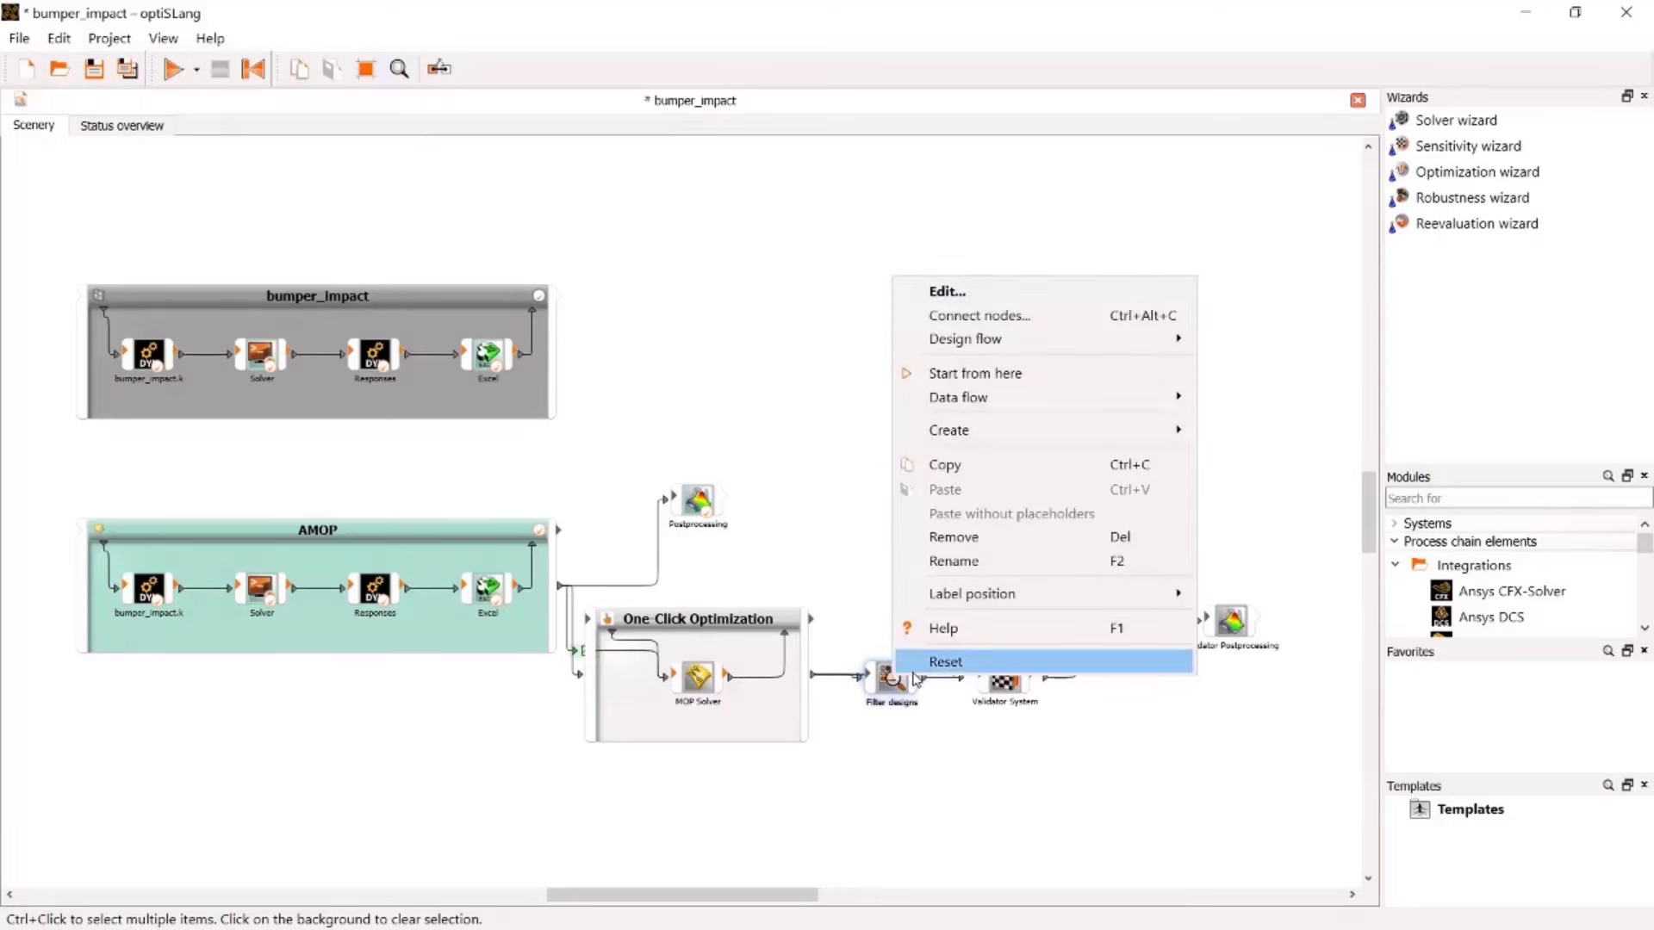
Change the Filter designs GetBestDesigns count from 20 to 10 best designs
left_click(973, 291)
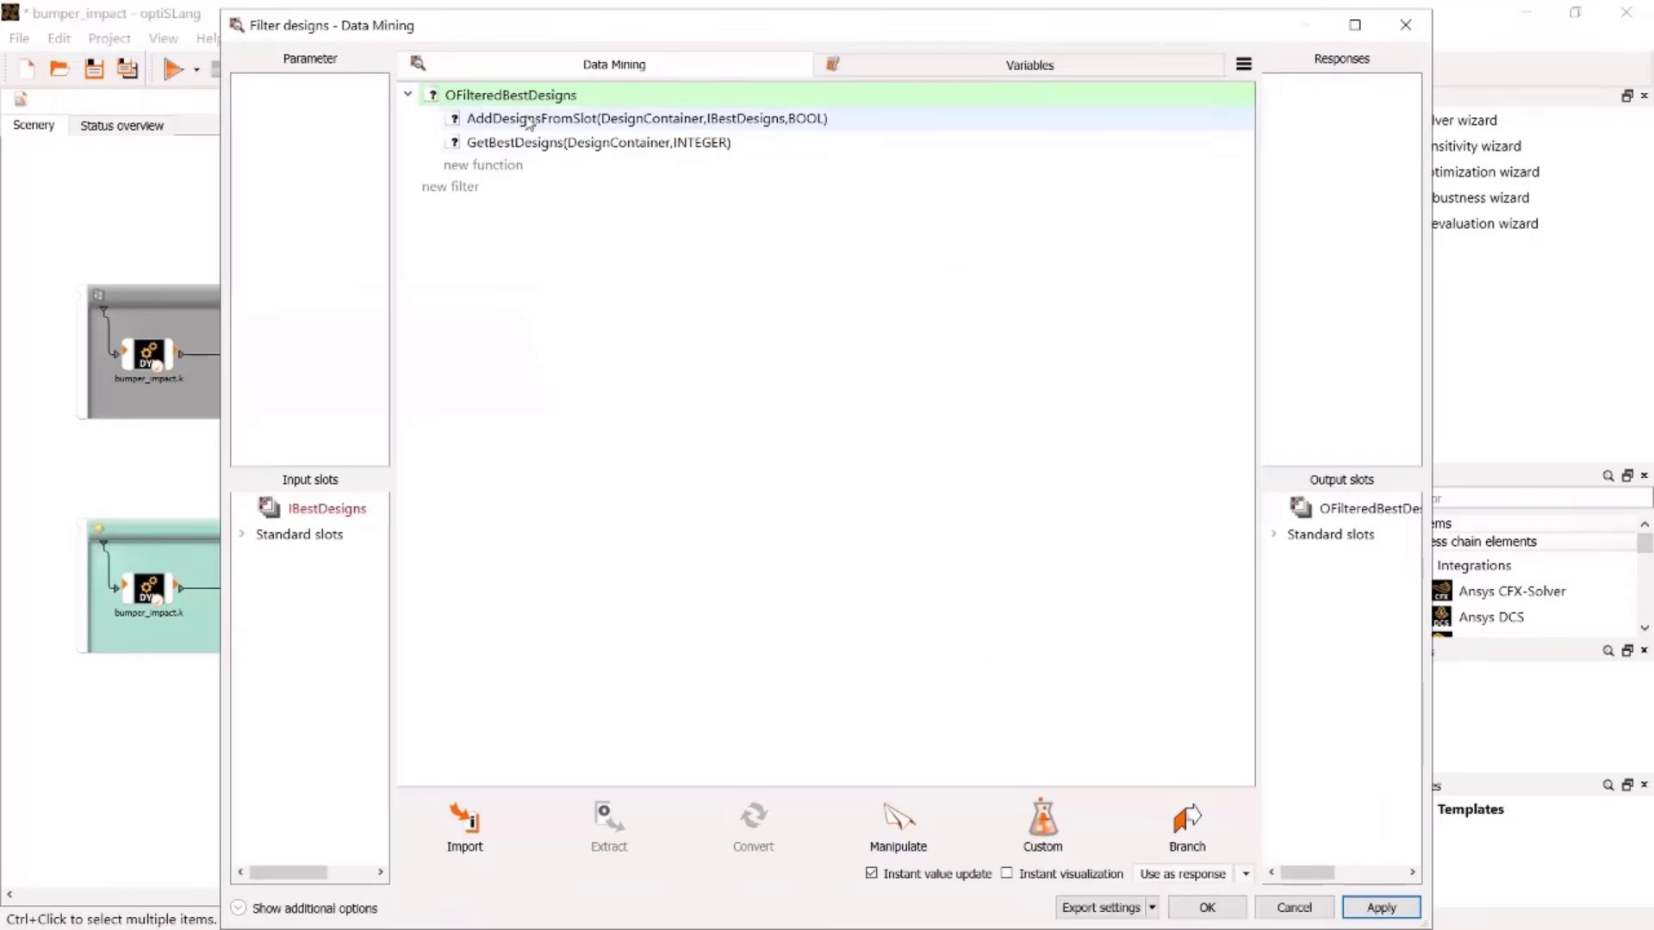
left_click(488, 124)
left_click(491, 142)
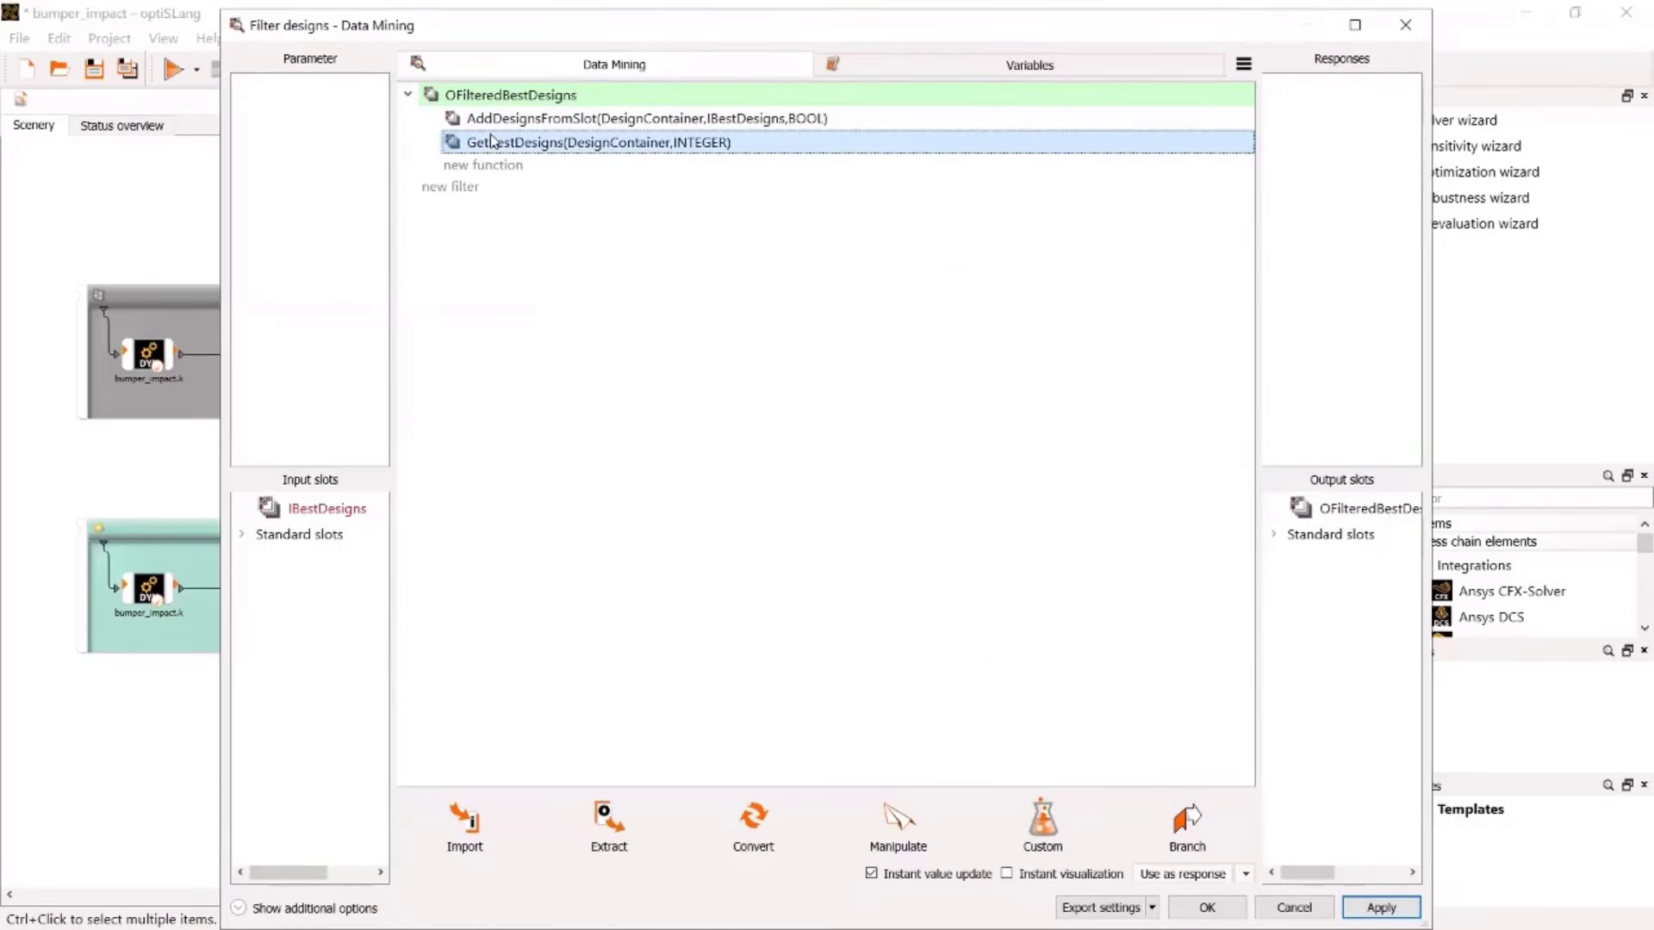
double_click(533, 144)
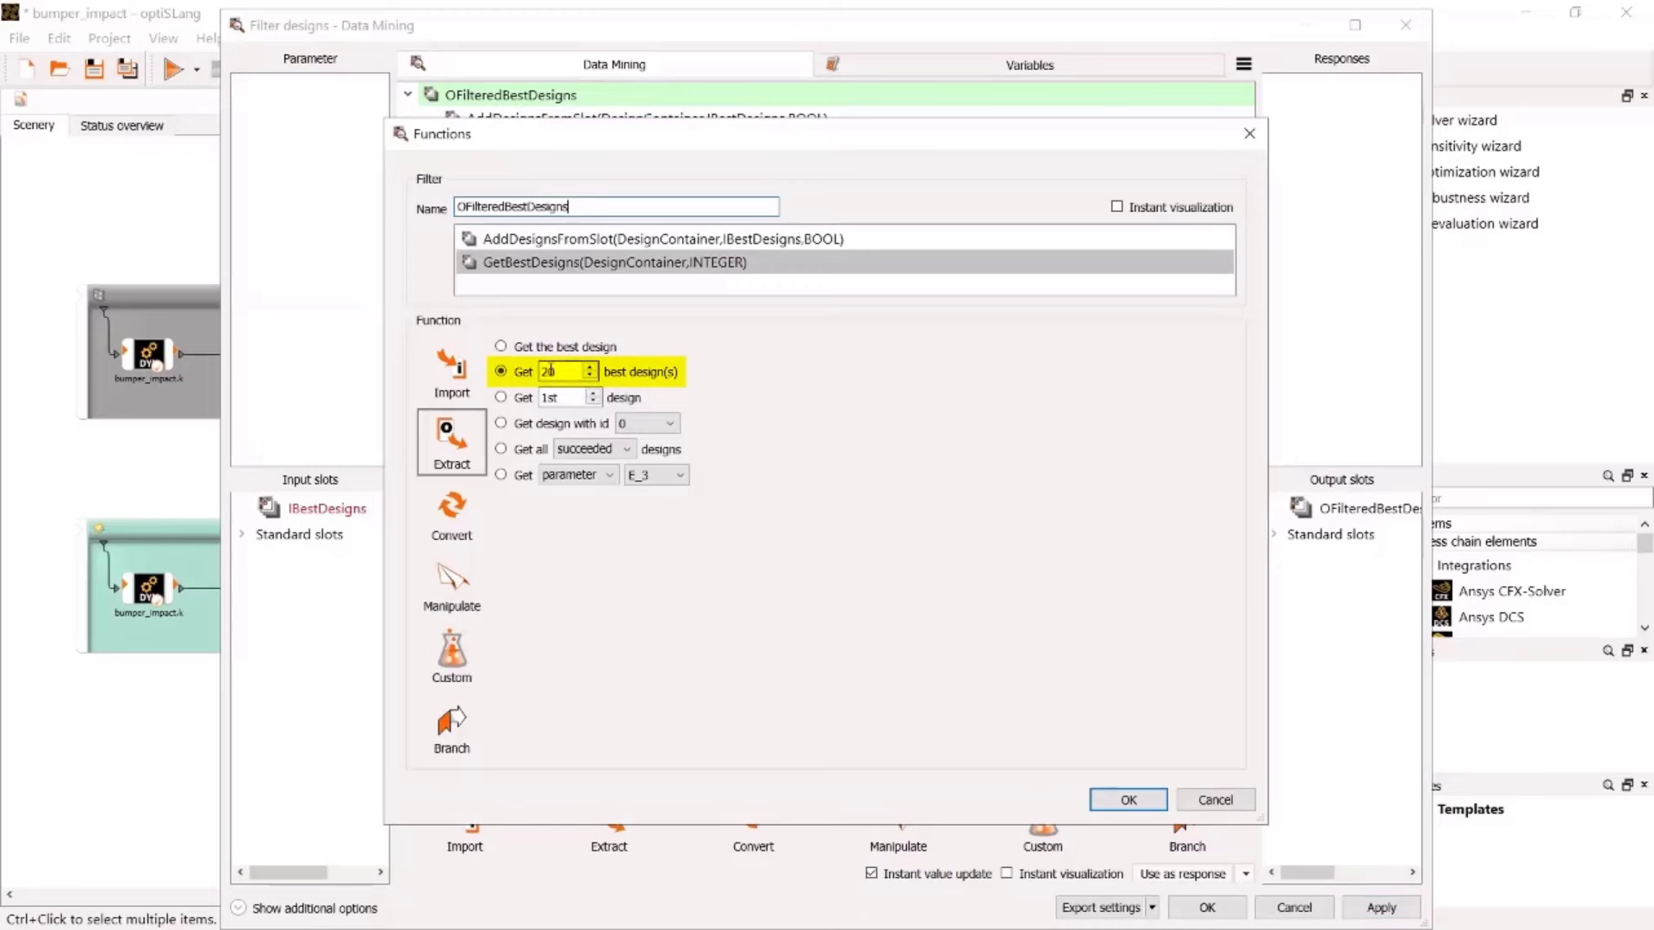
double_click(555, 371)
type("1")
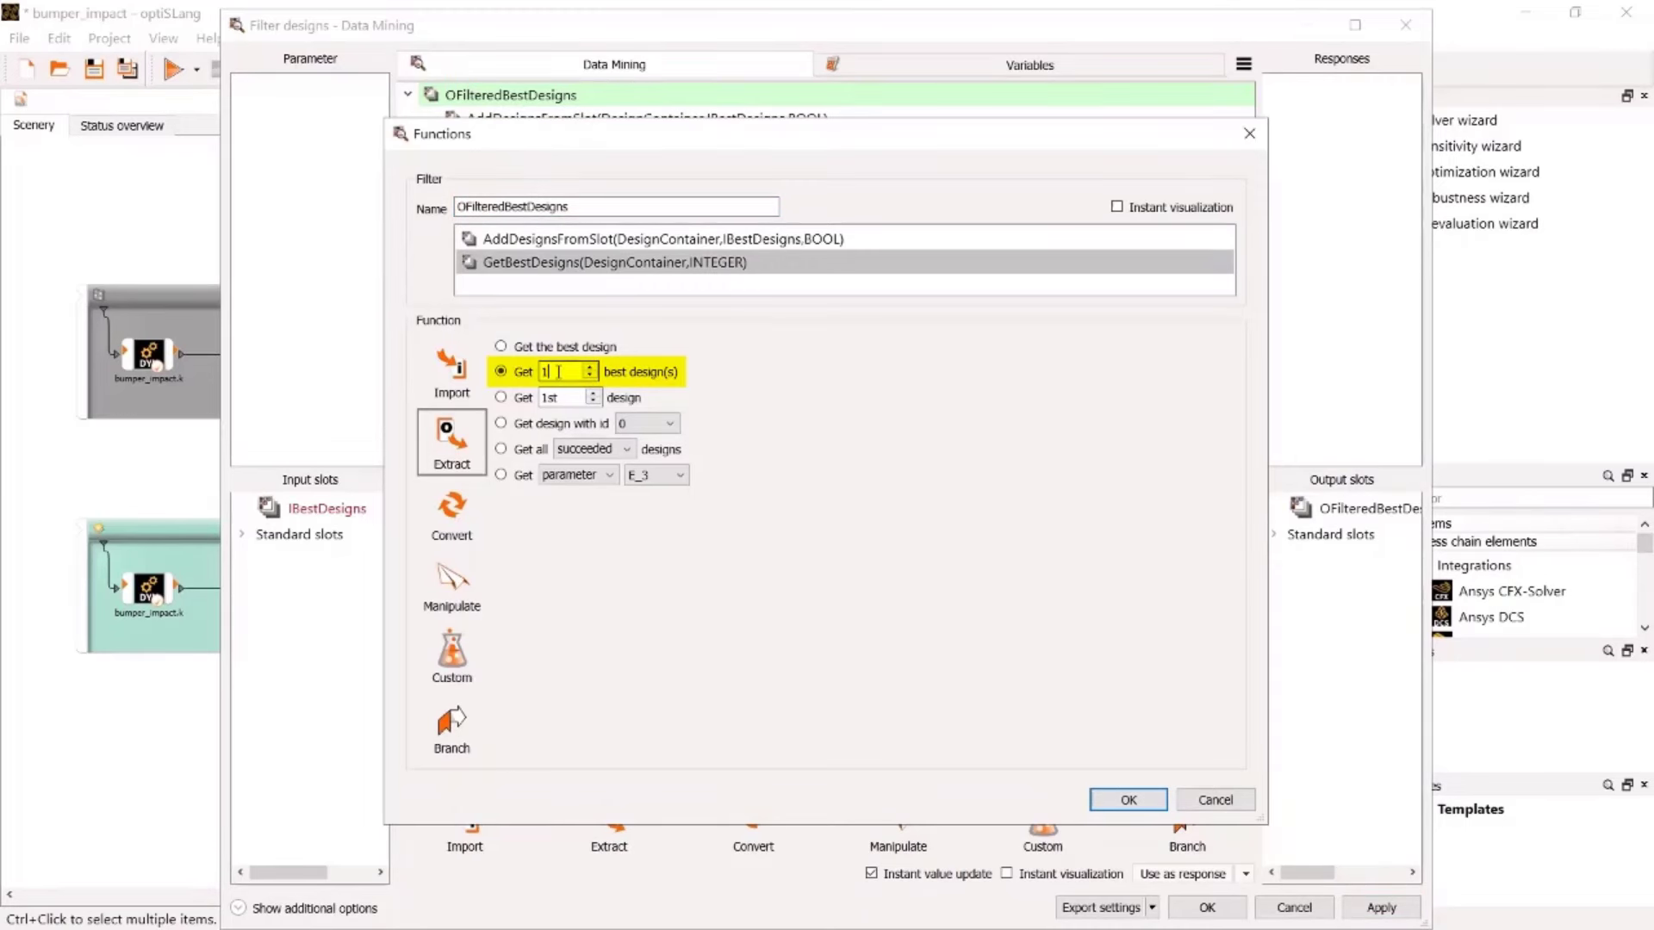
left_click(1141, 803)
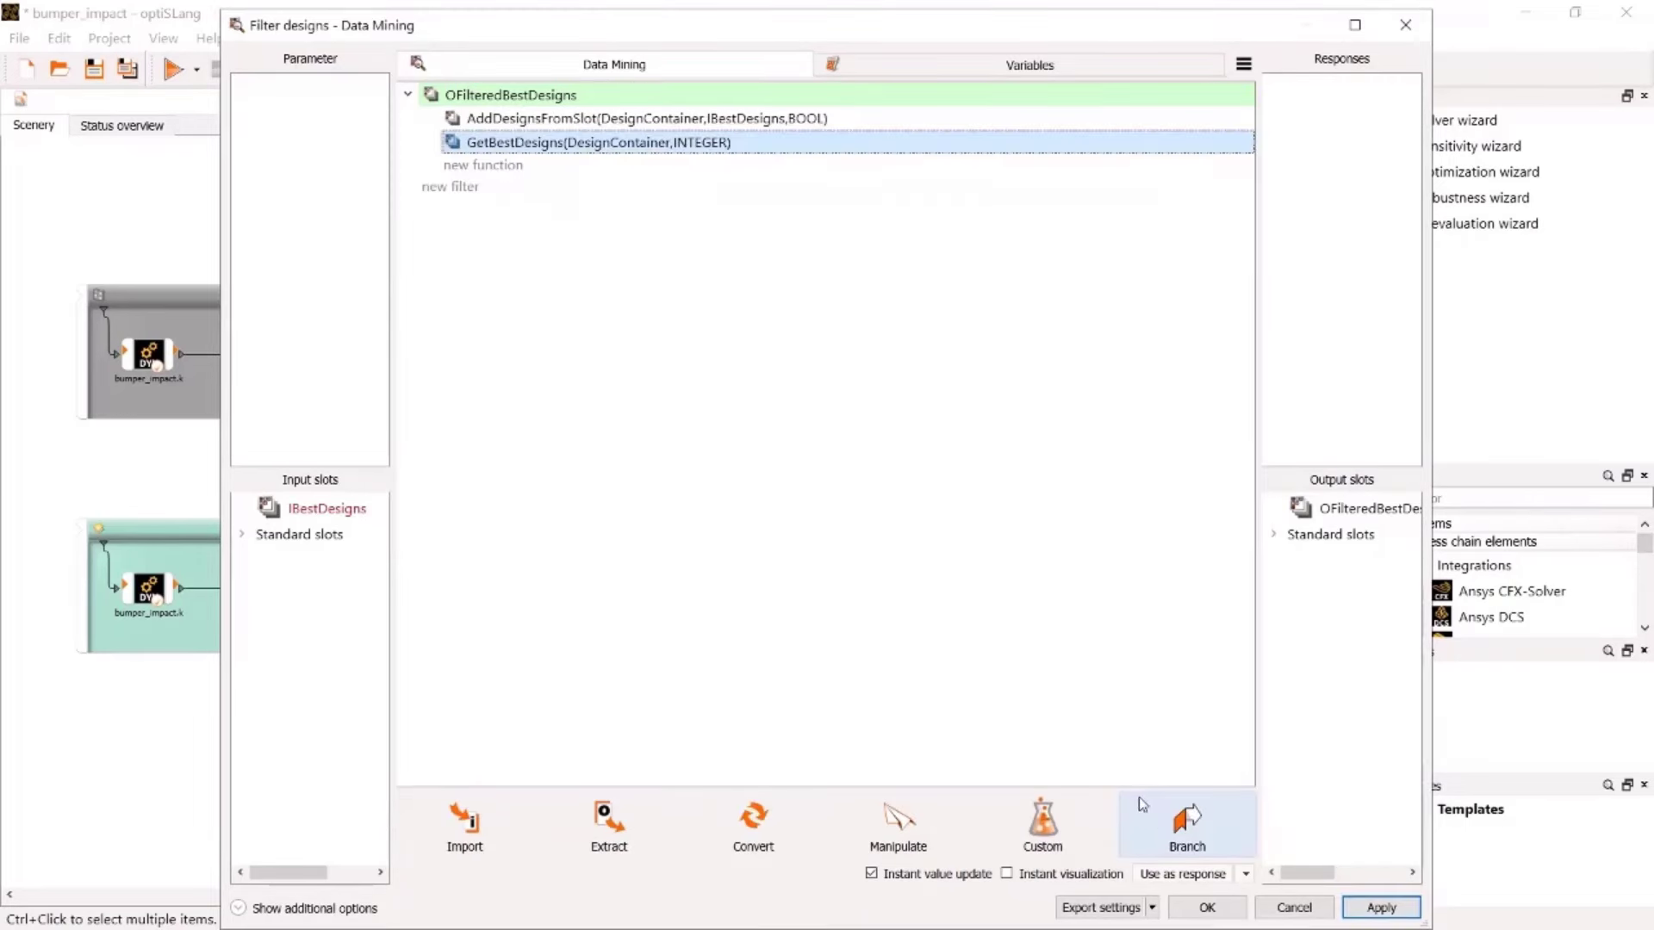
left_click(1205, 907)
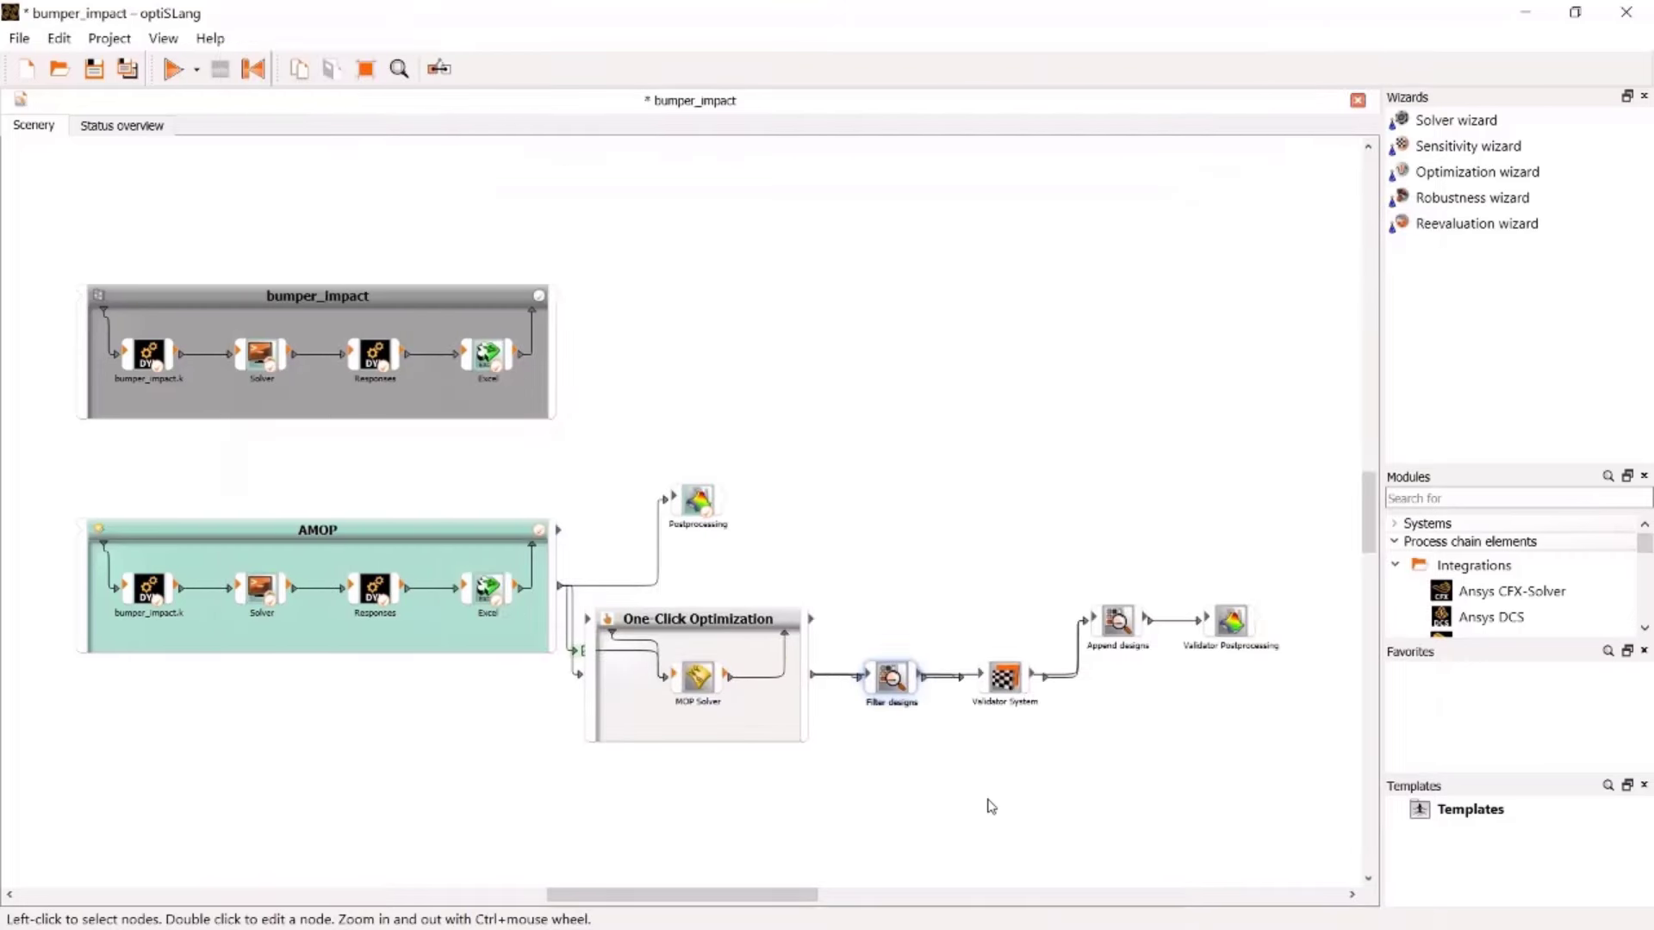
Run the project and show the Validator Postprocessing results with the costs versus Max_ux Pareto plot
left_click(172, 68)
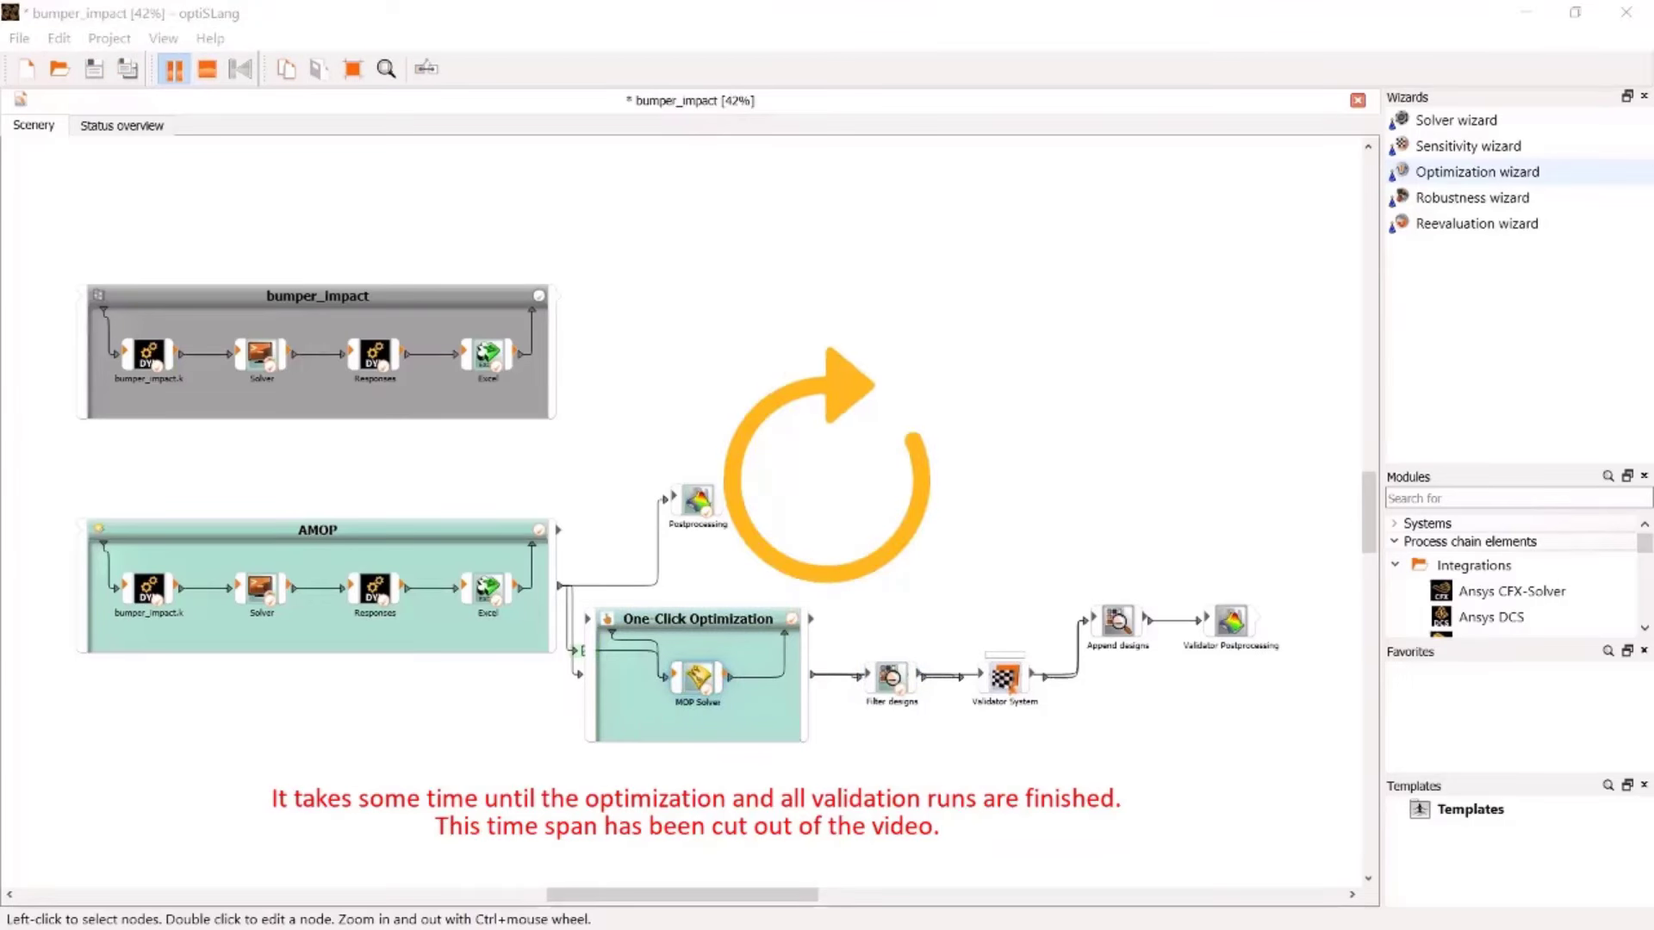
right_click(1230, 622)
left_click(1318, 266)
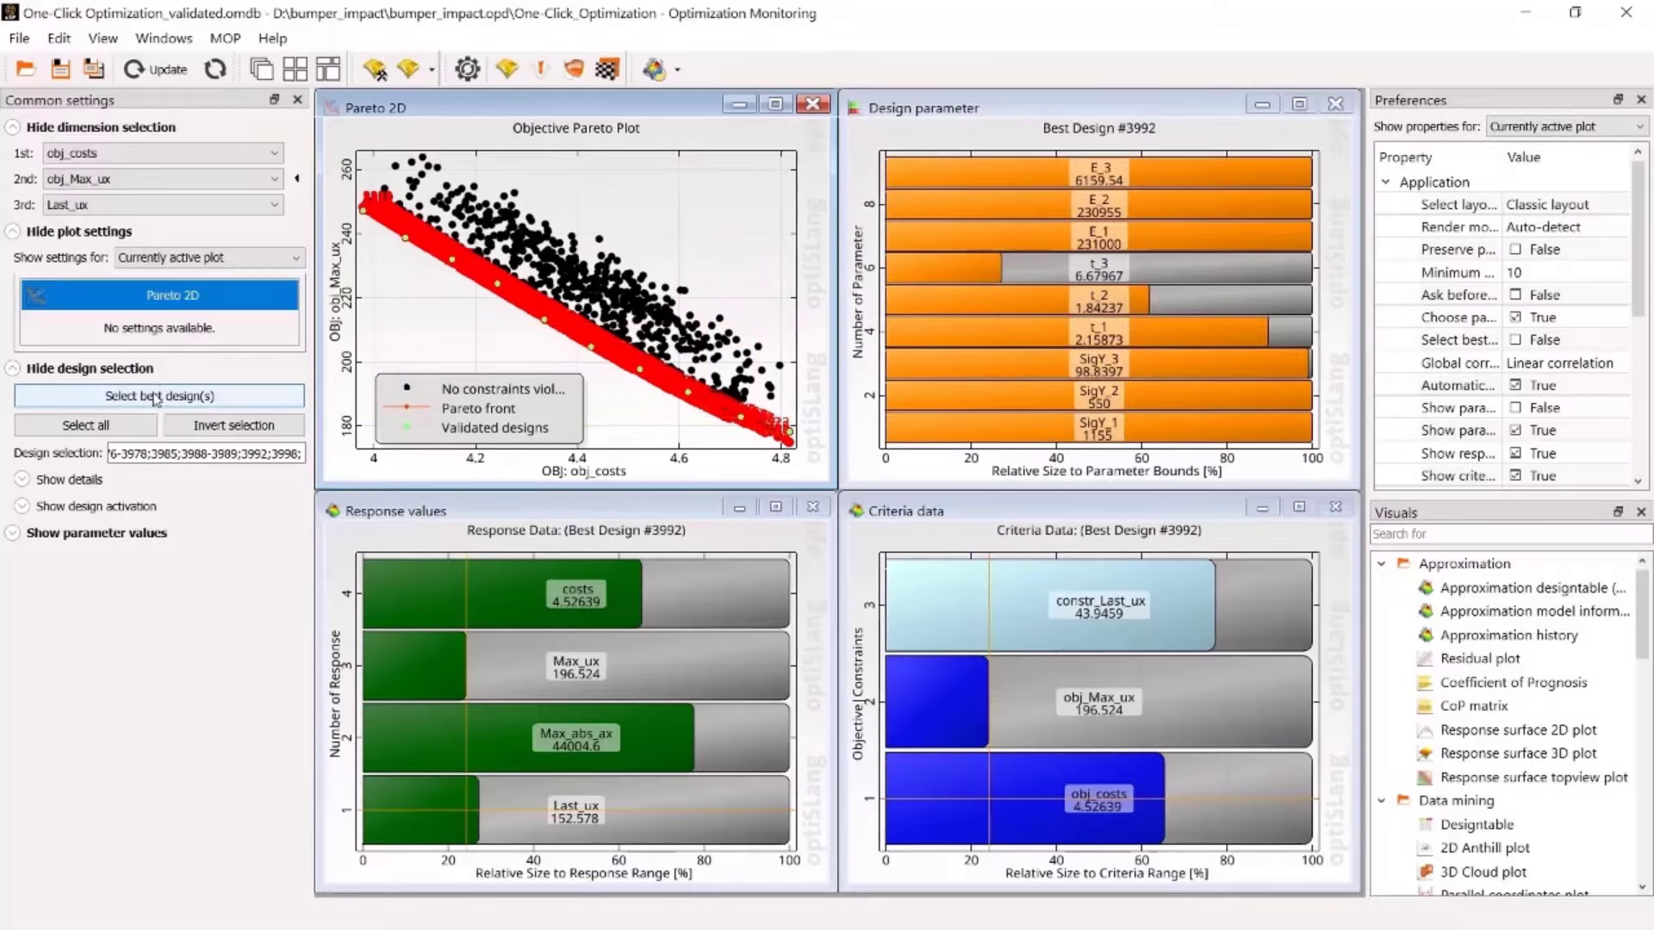
Select the best Pareto designs and make Validated designs the Pareto plot's primary layer
left_click(156, 397)
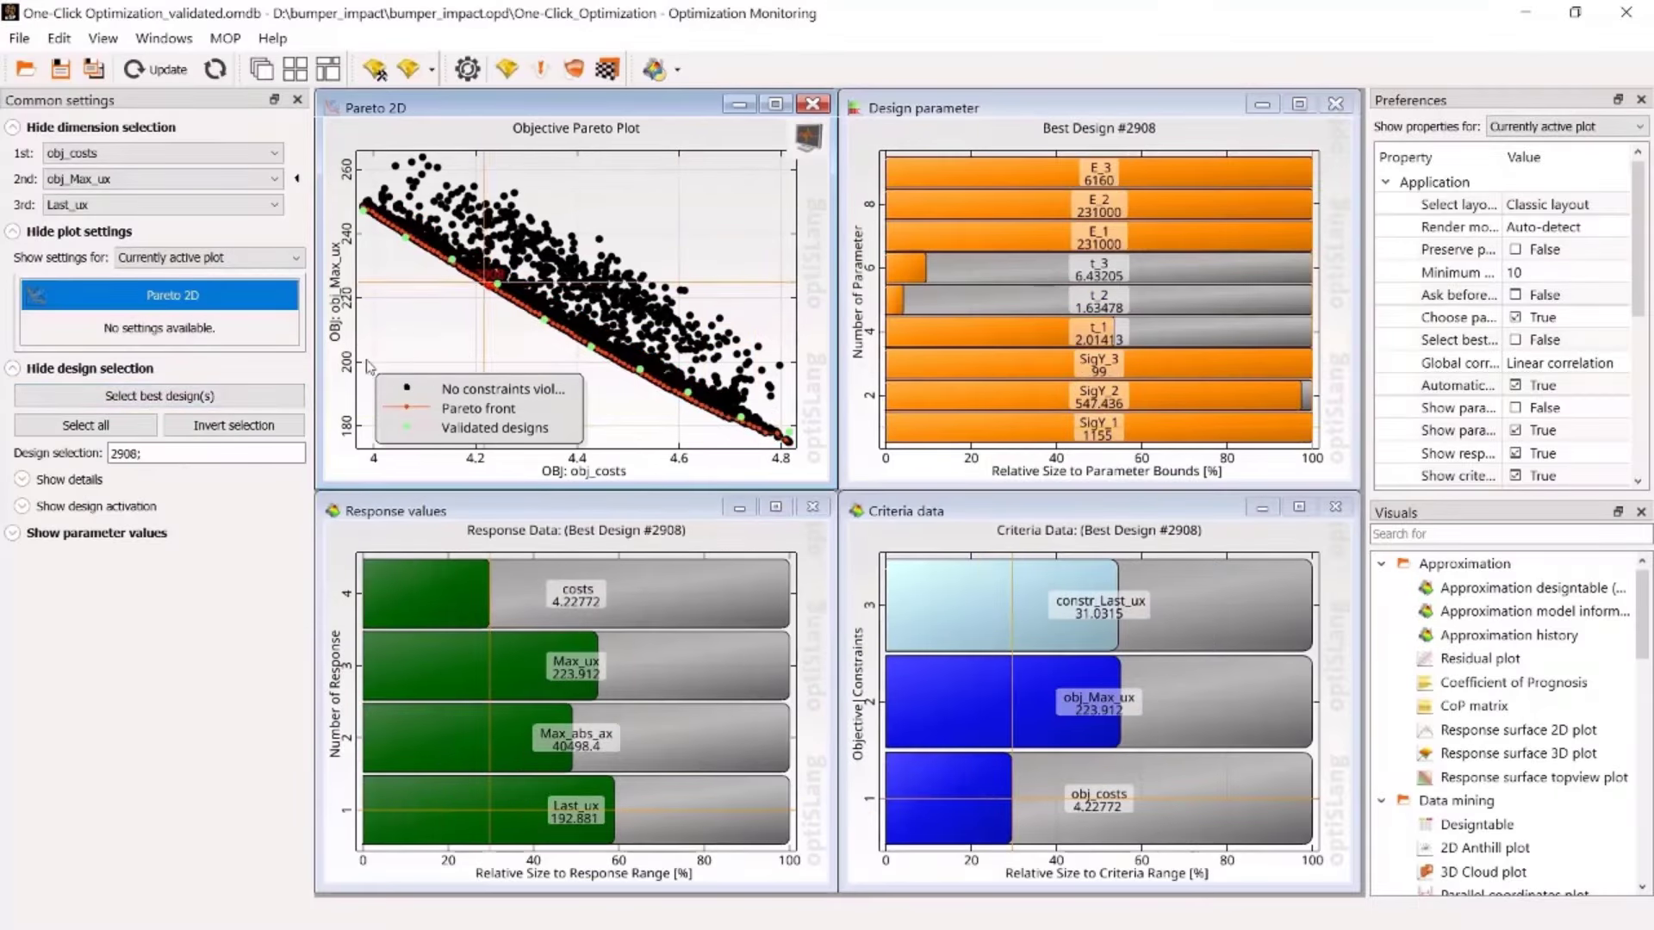
left_click(190, 397)
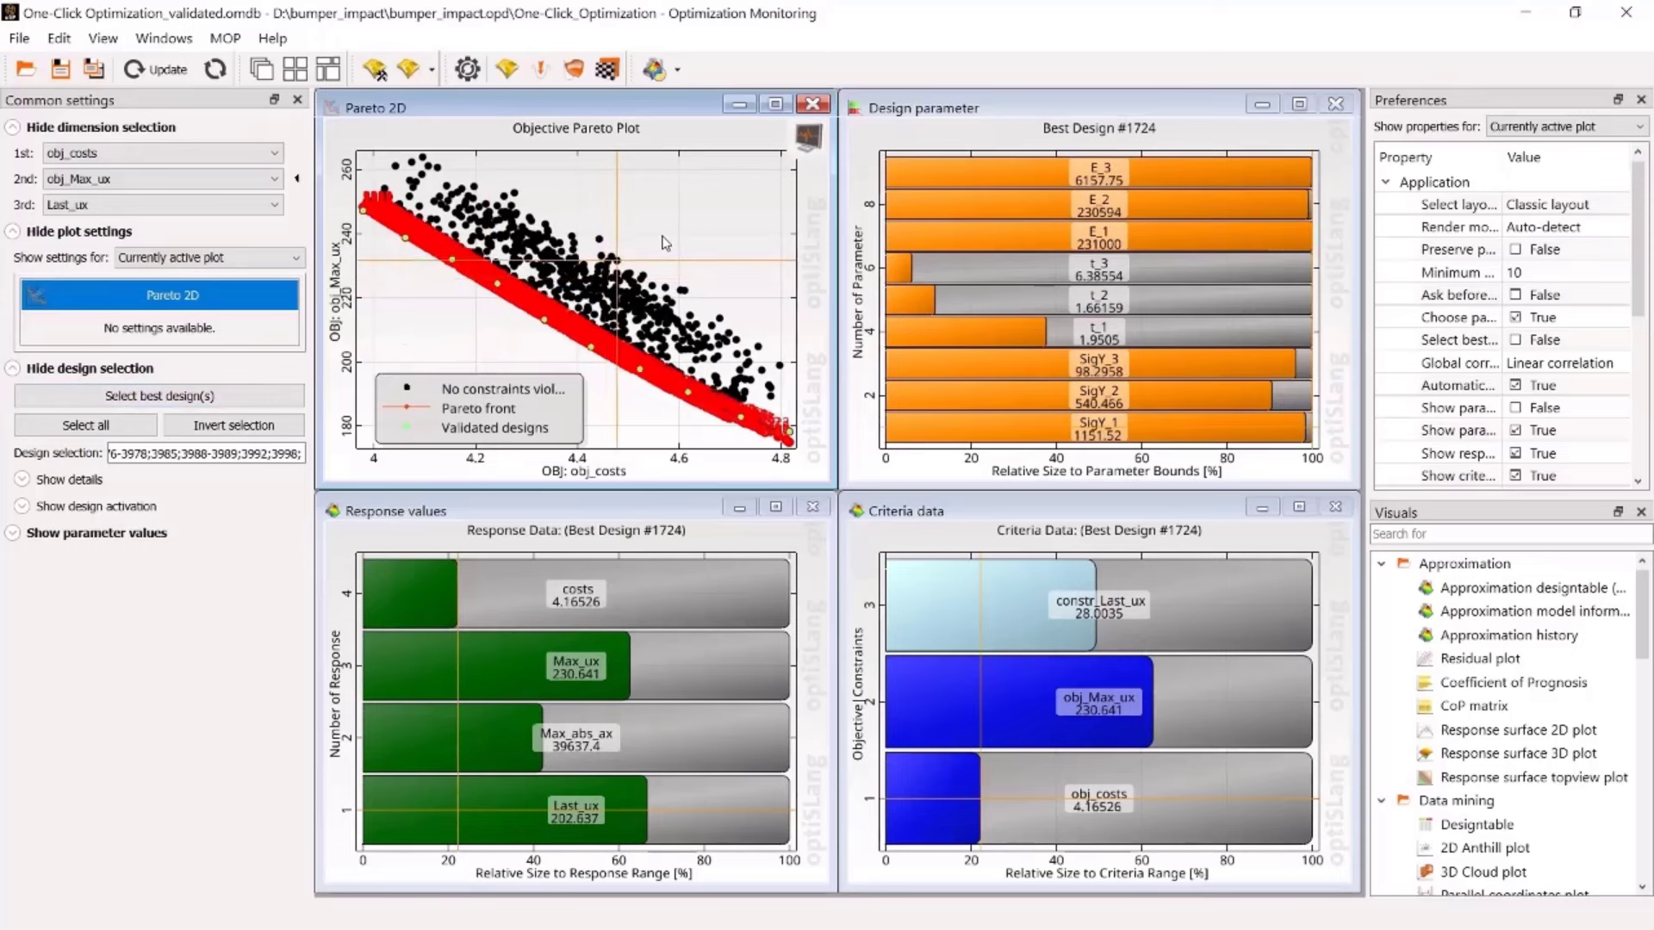
left_click(663, 242)
right_click(663, 239)
mouse_move(835, 443)
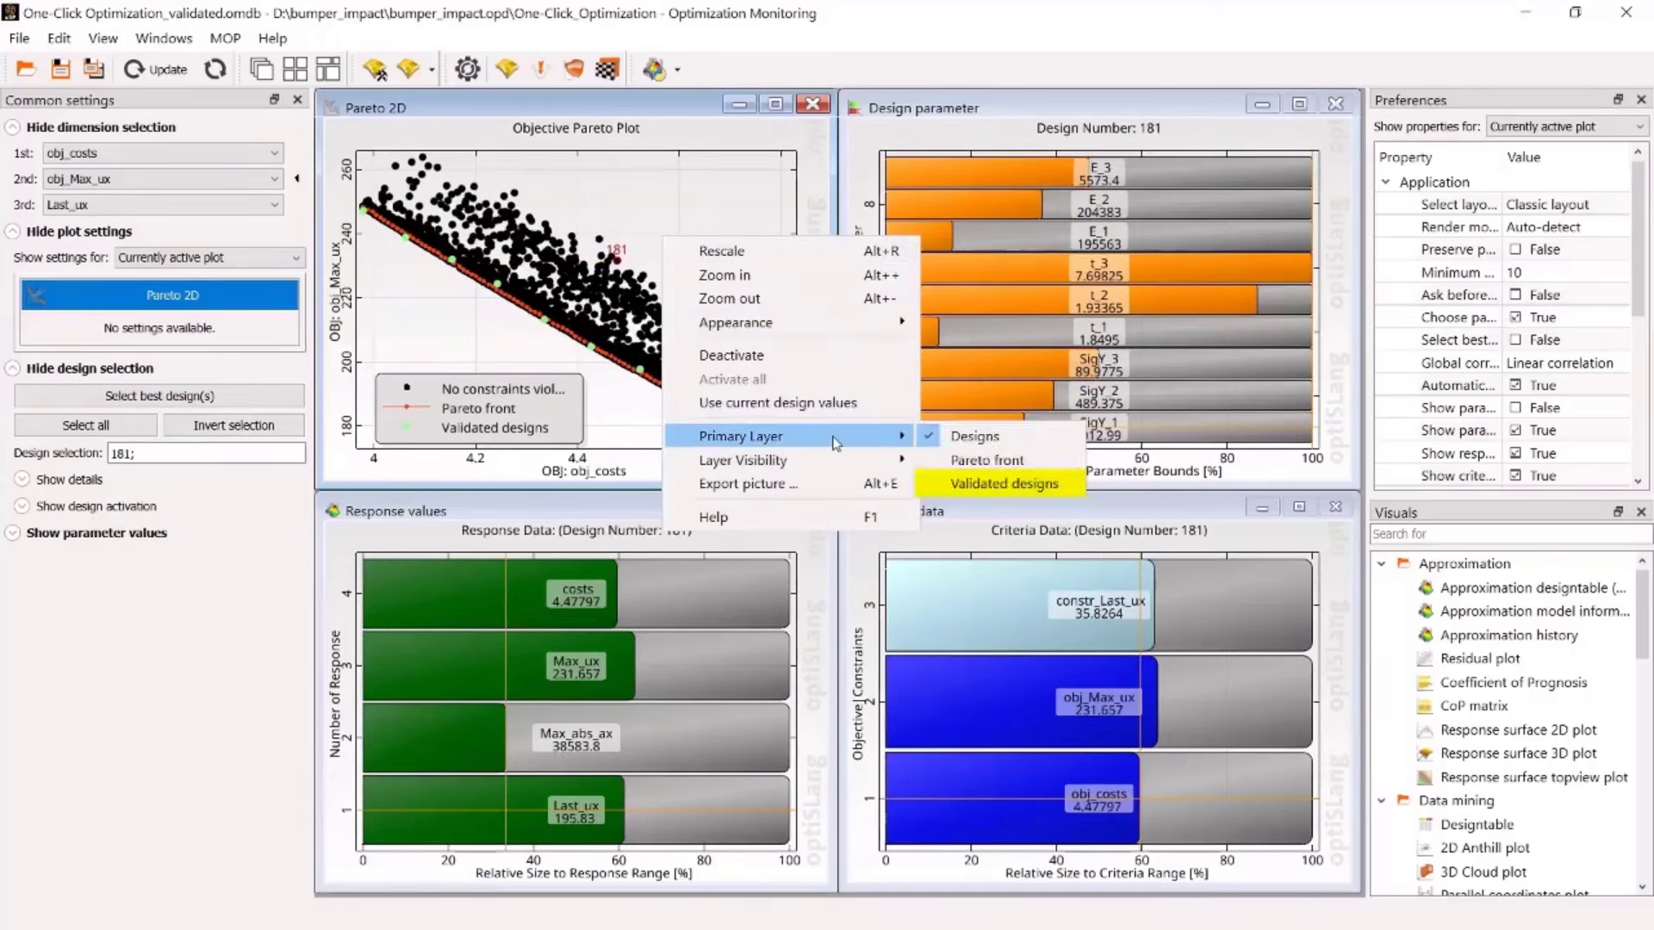
left_click(971, 484)
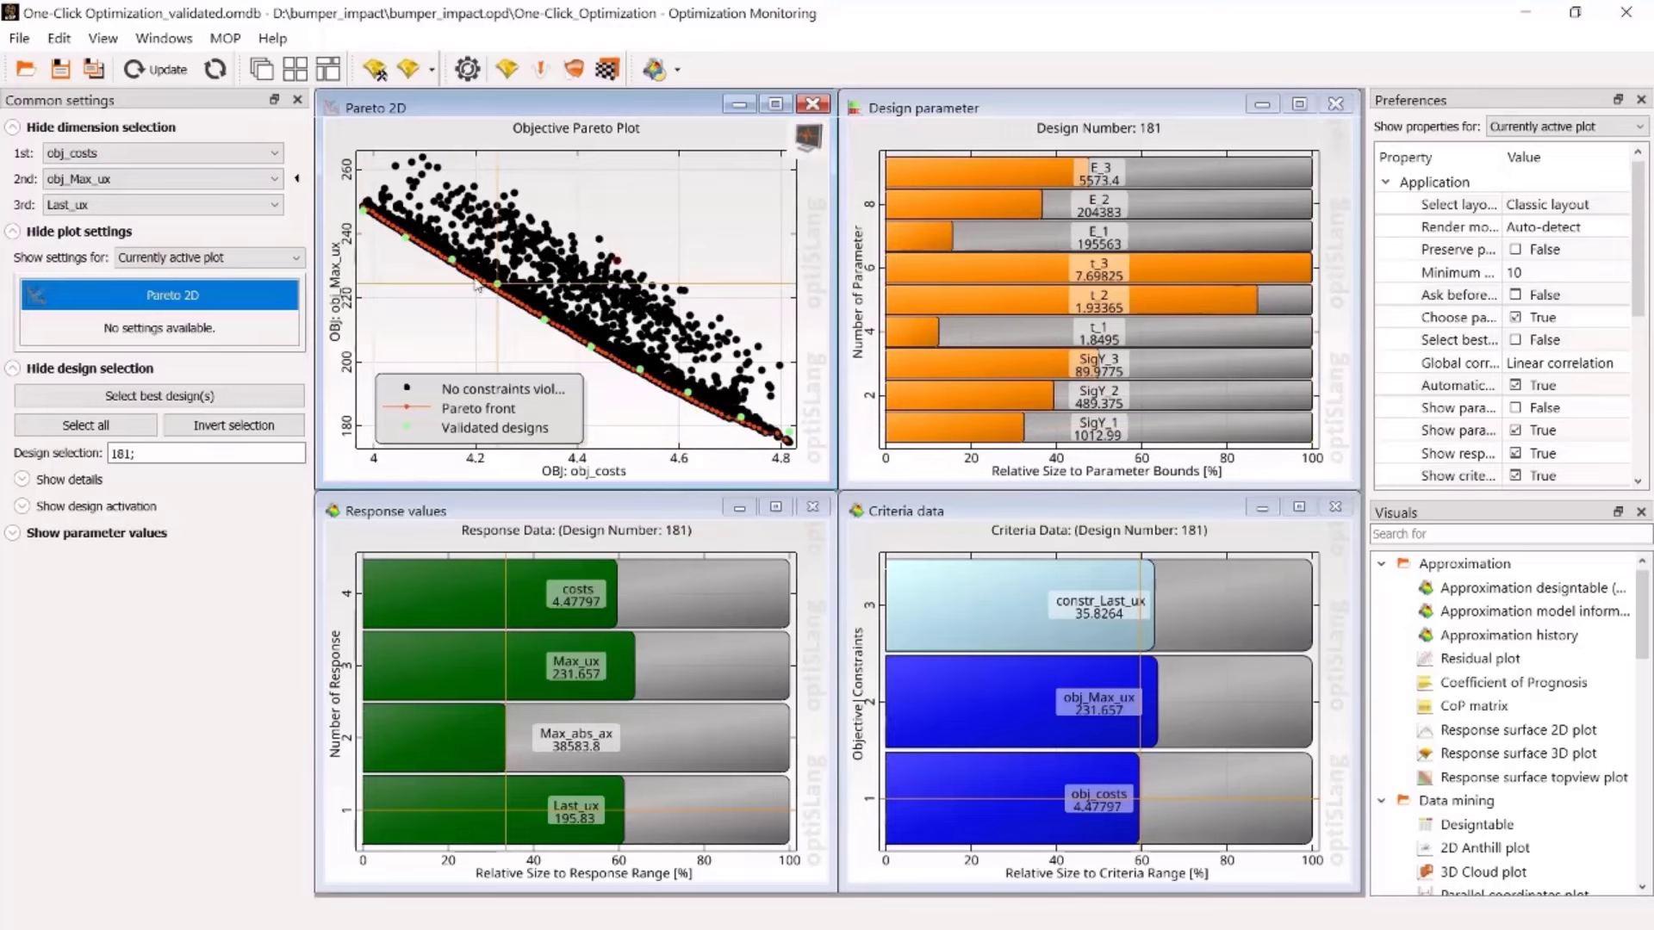
Inspect validated design 3625's calculated versus MOP values in its details panel
left_click(406, 242)
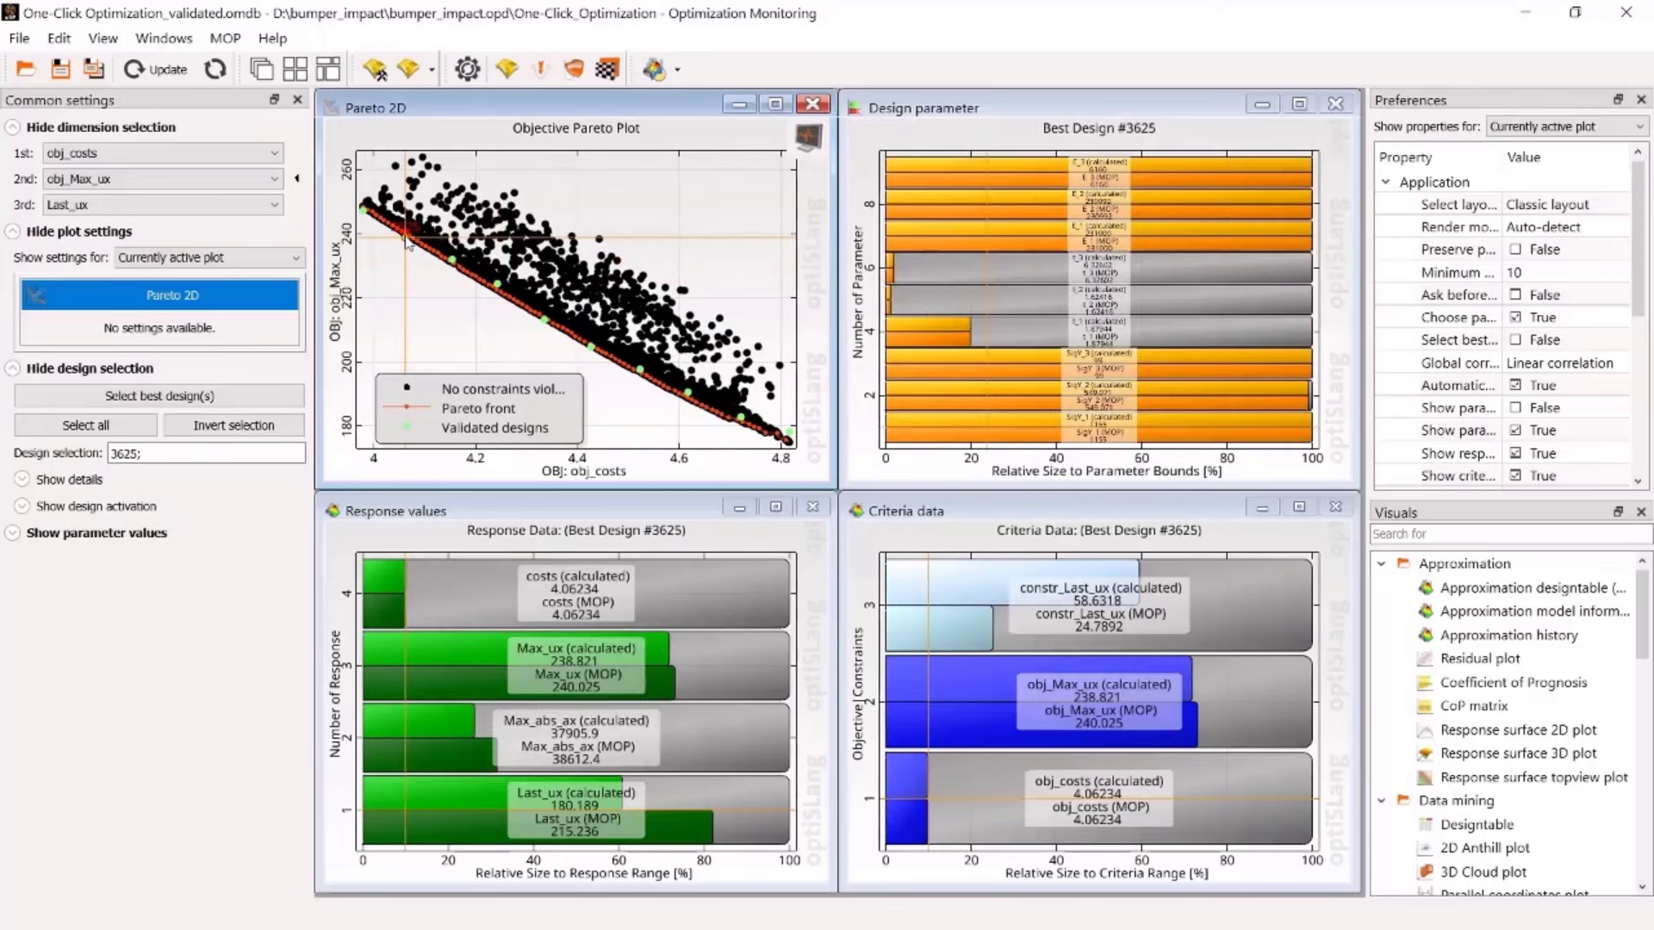
left_click(22, 480)
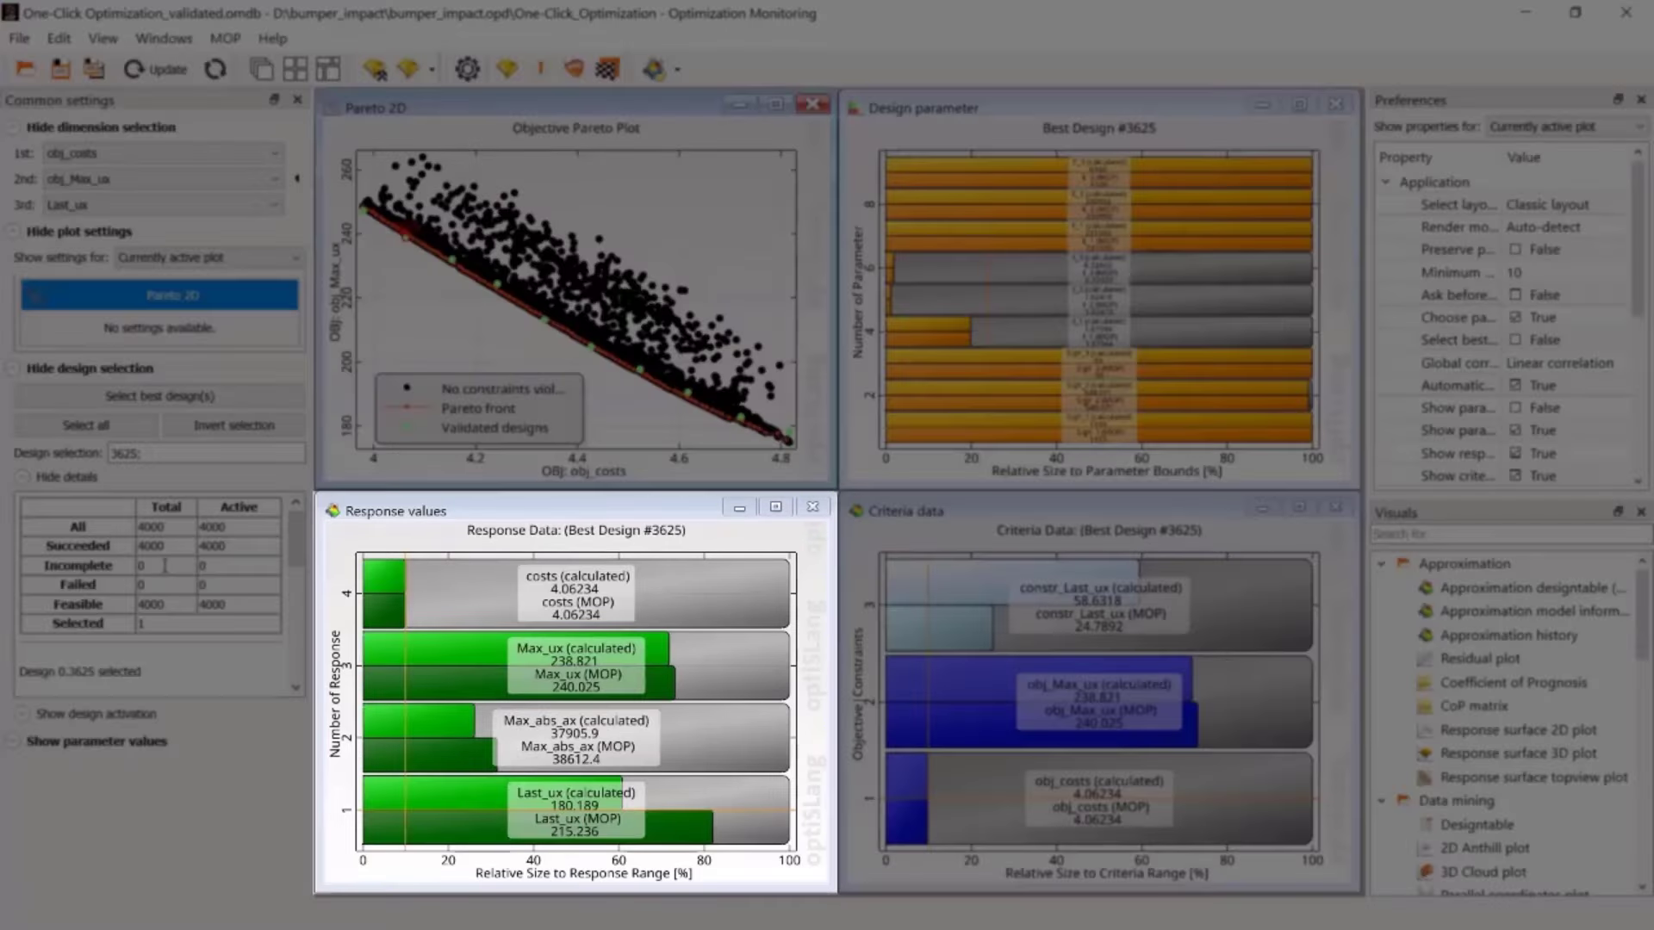
scroll(293, 585, "down", 3)
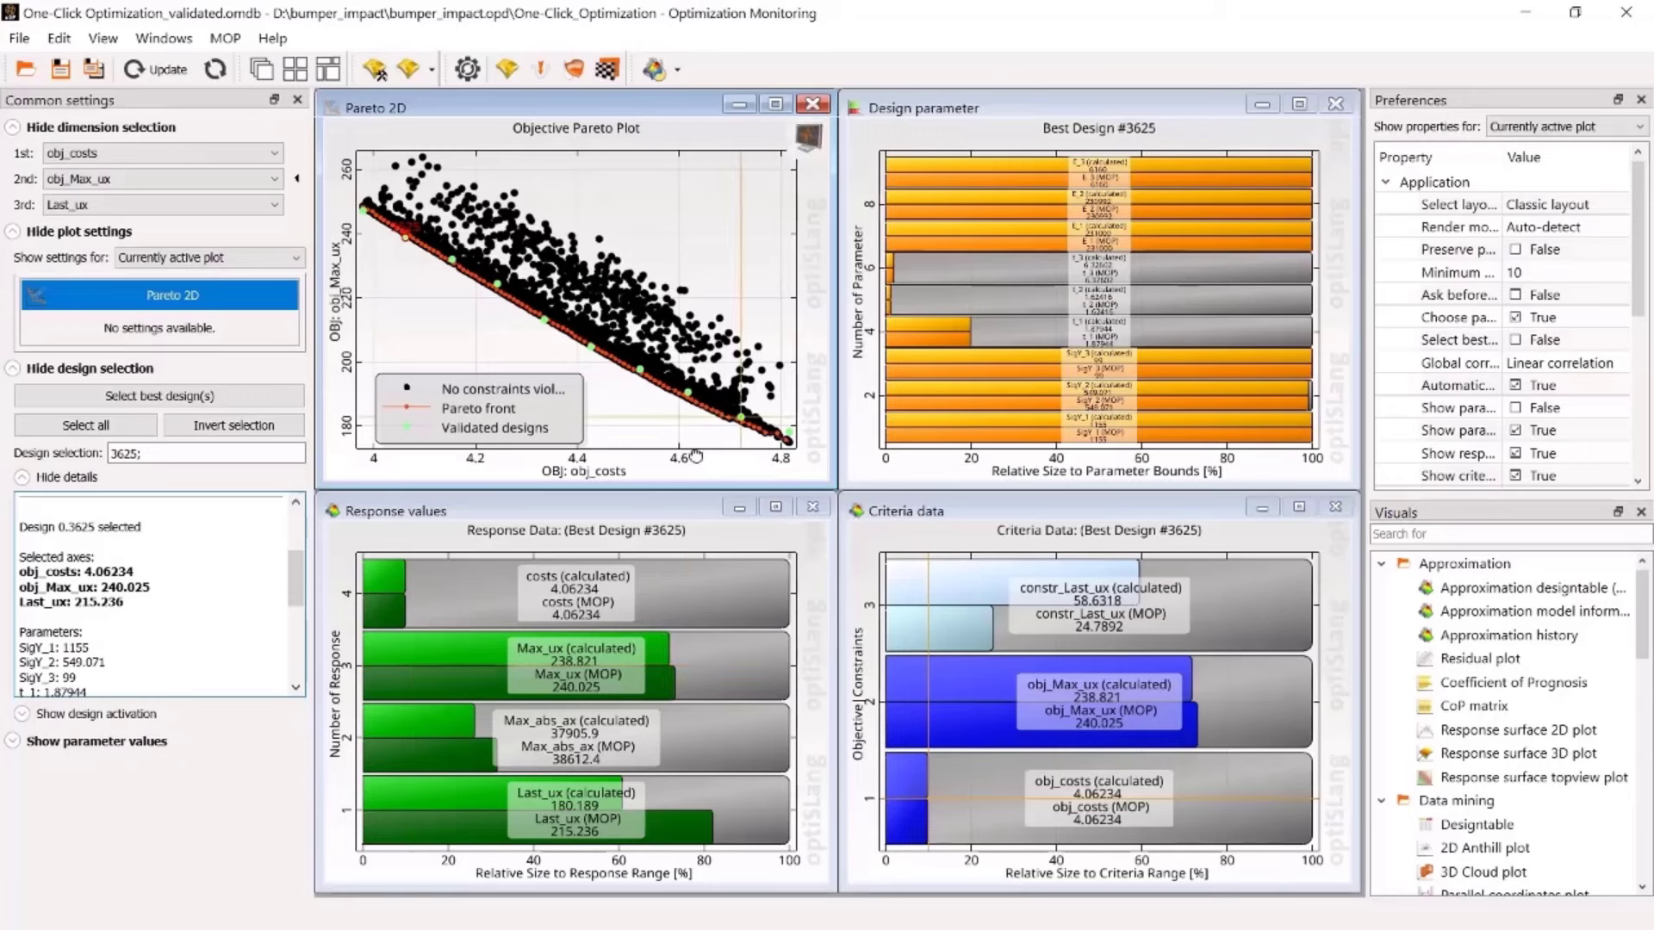
Add a Parallel coordinates plot to the workspace and position its window
left_click(1494, 533)
type("para")
left_click_drag(1513, 589, 472, 593)
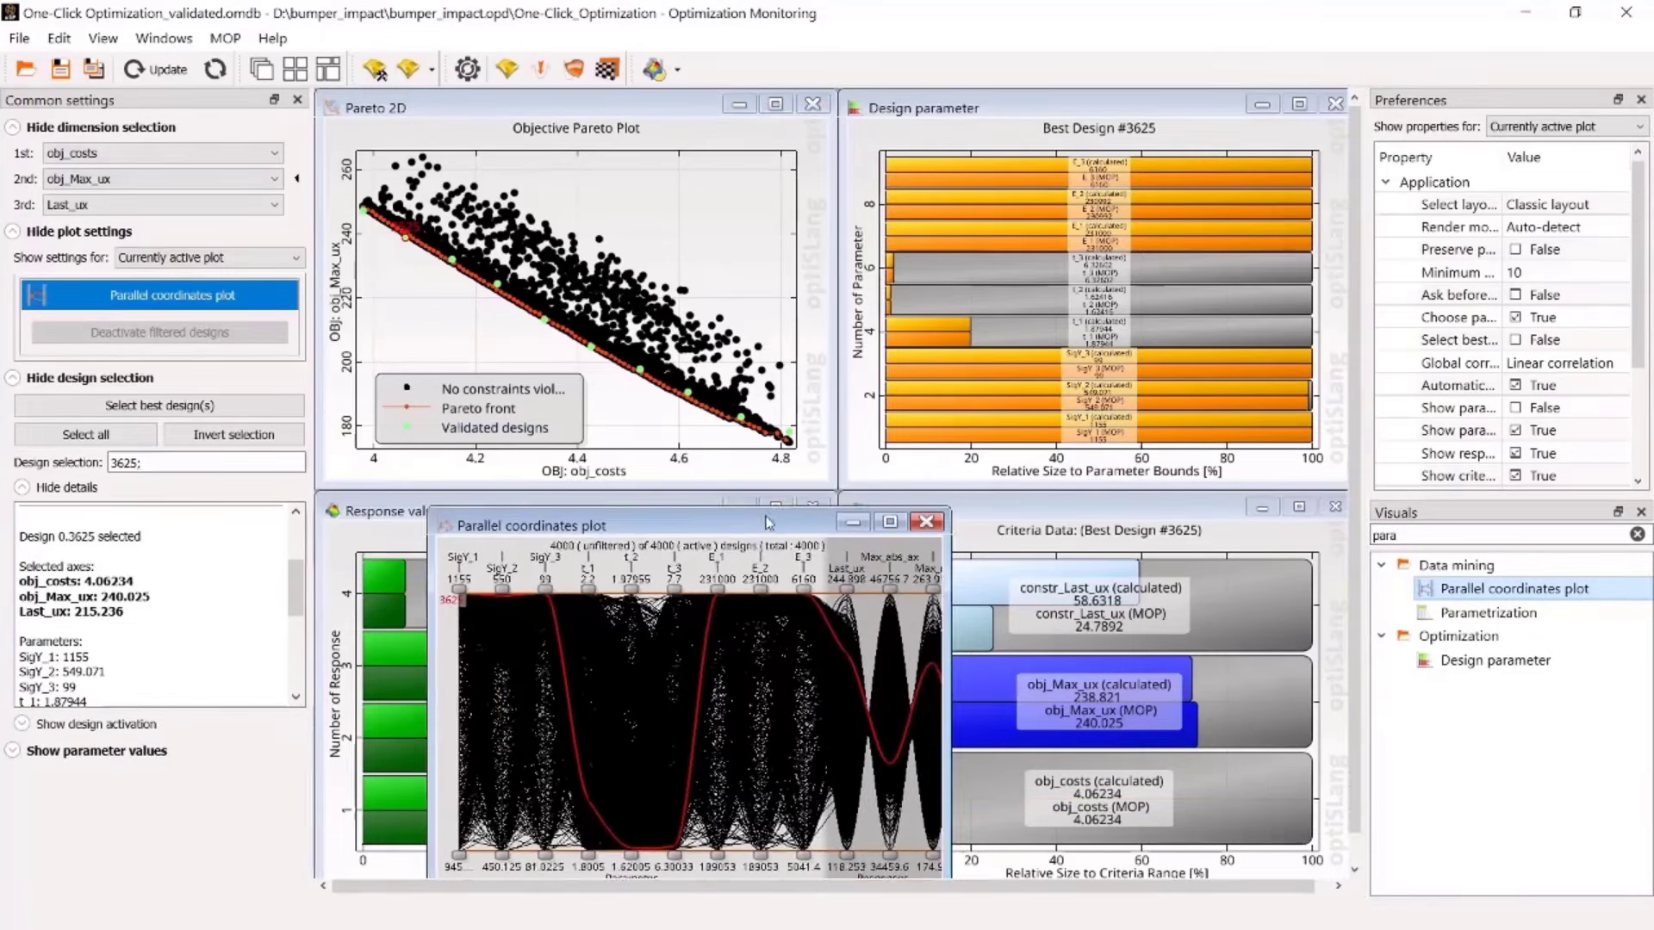
left_click_drag(769, 522, 694, 473)
Keep only the 563 best designs active by deactivating all other designs
left_click(219, 406)
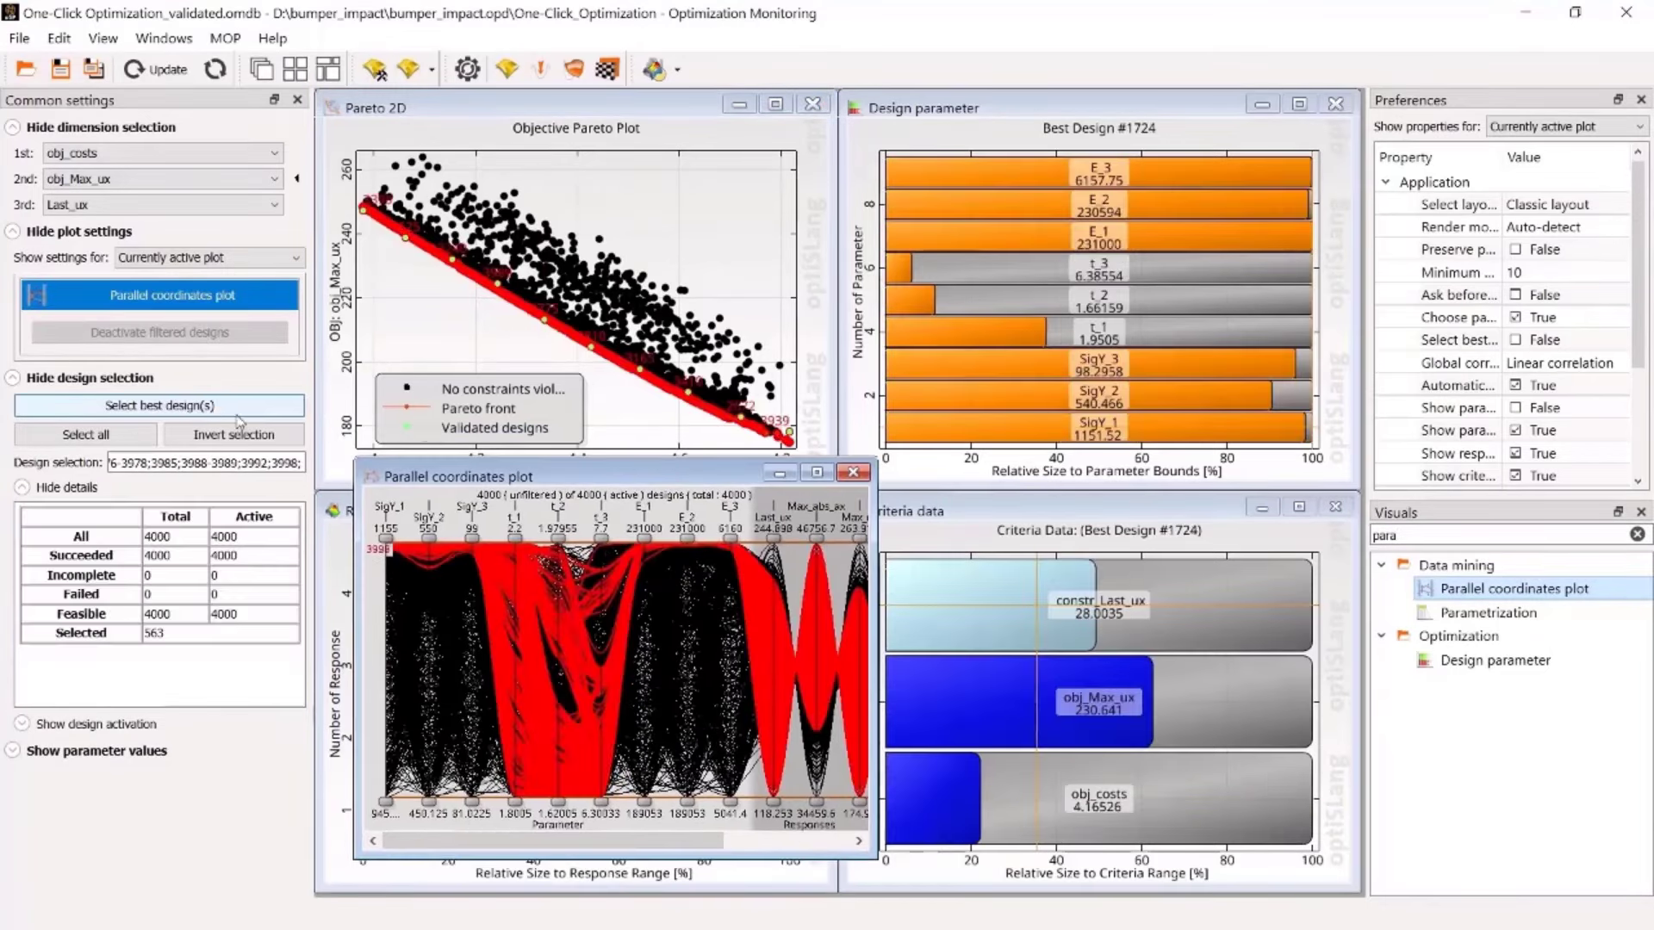
left_click(241, 435)
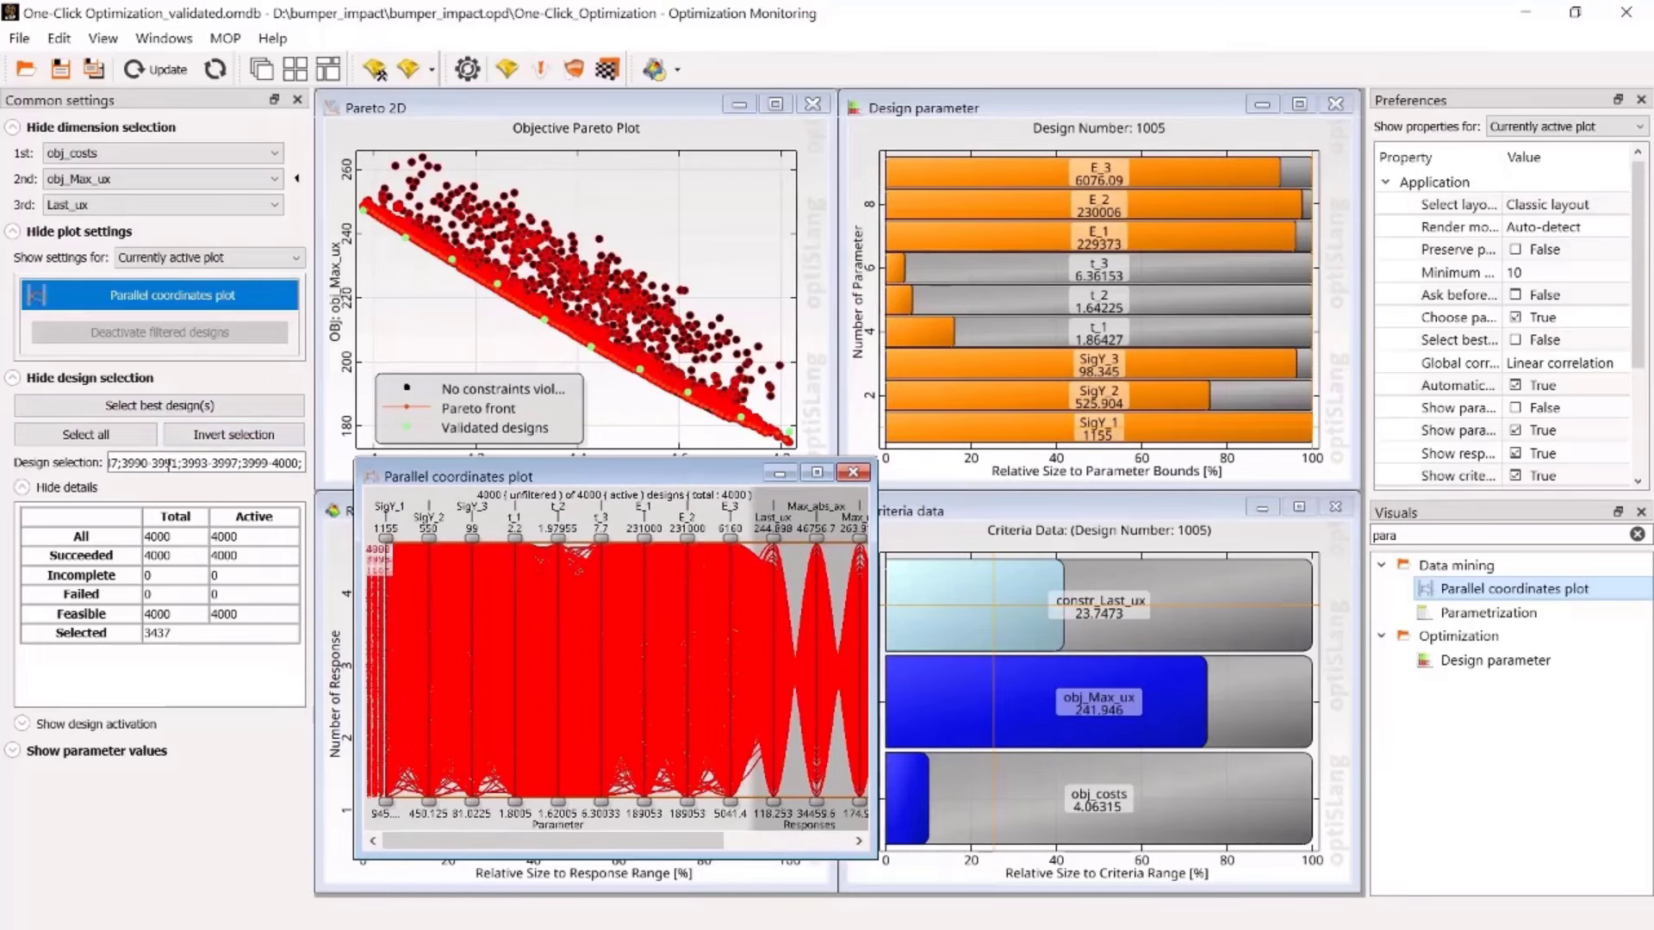
left_click(21, 487)
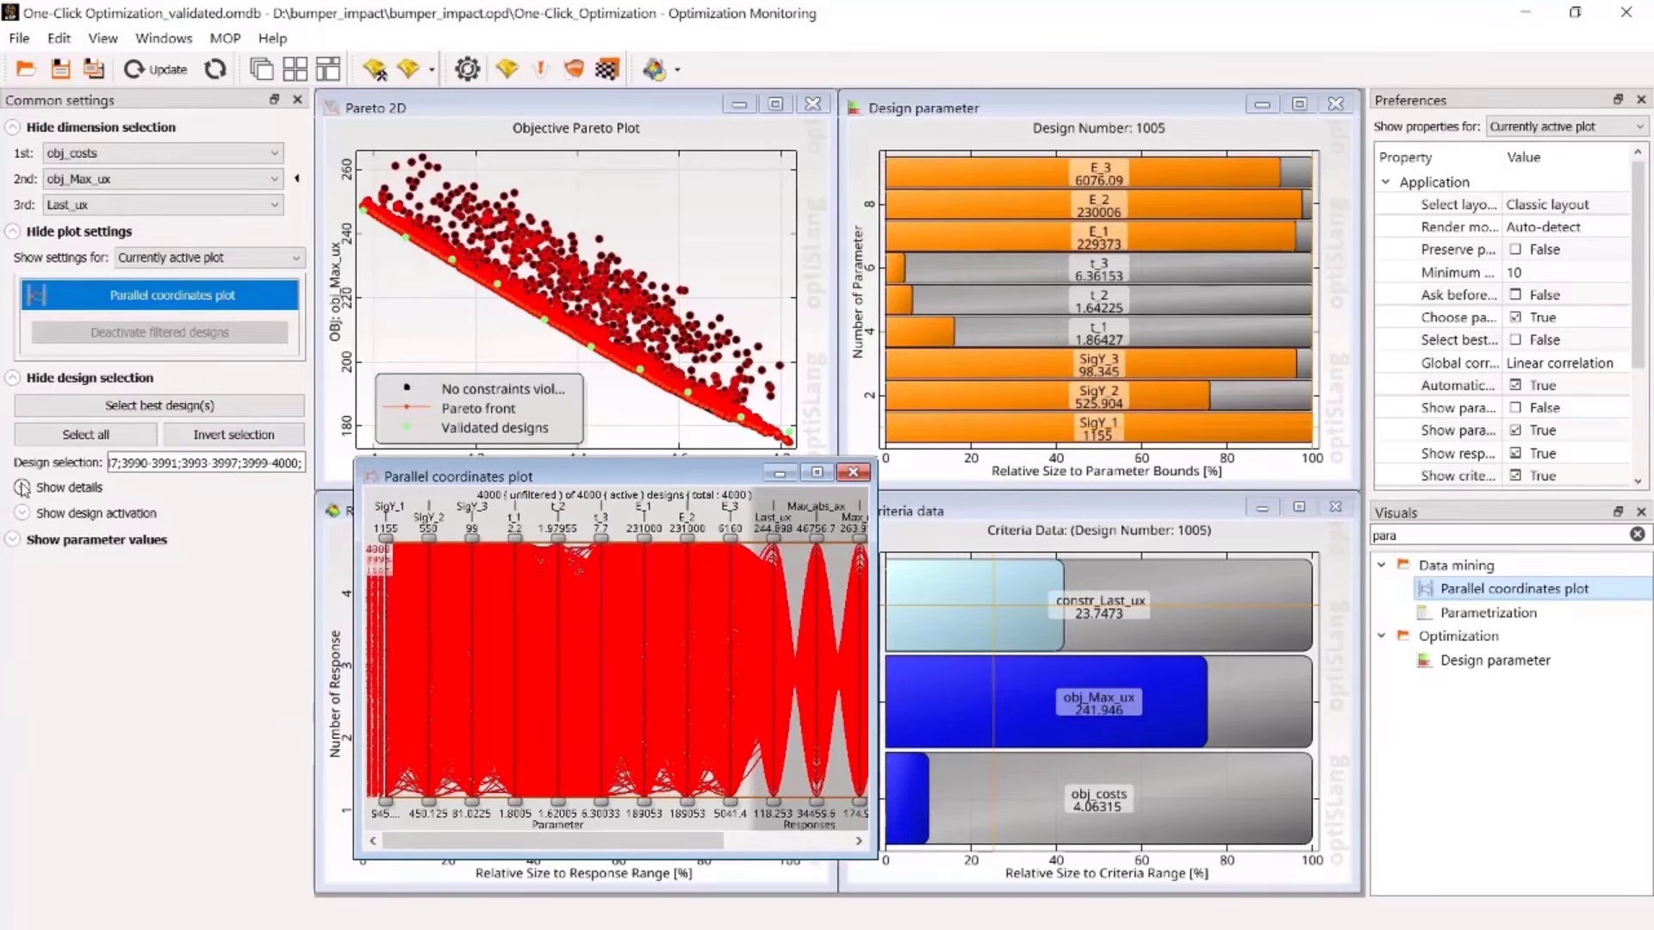
left_click(21, 513)
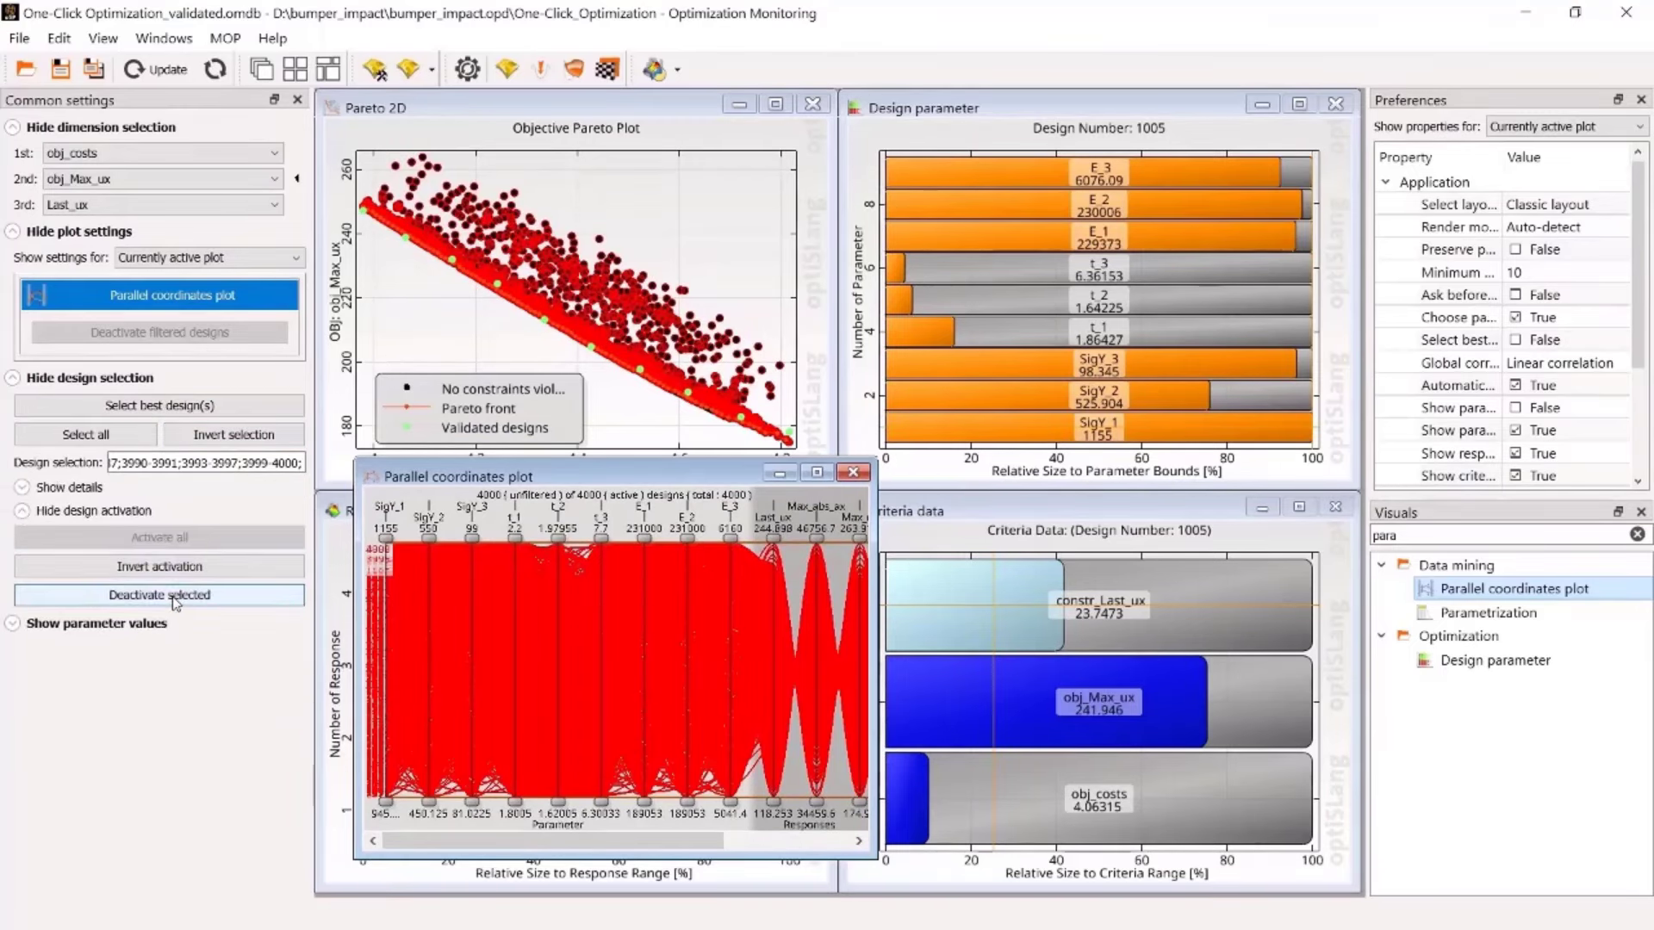
left_click(177, 595)
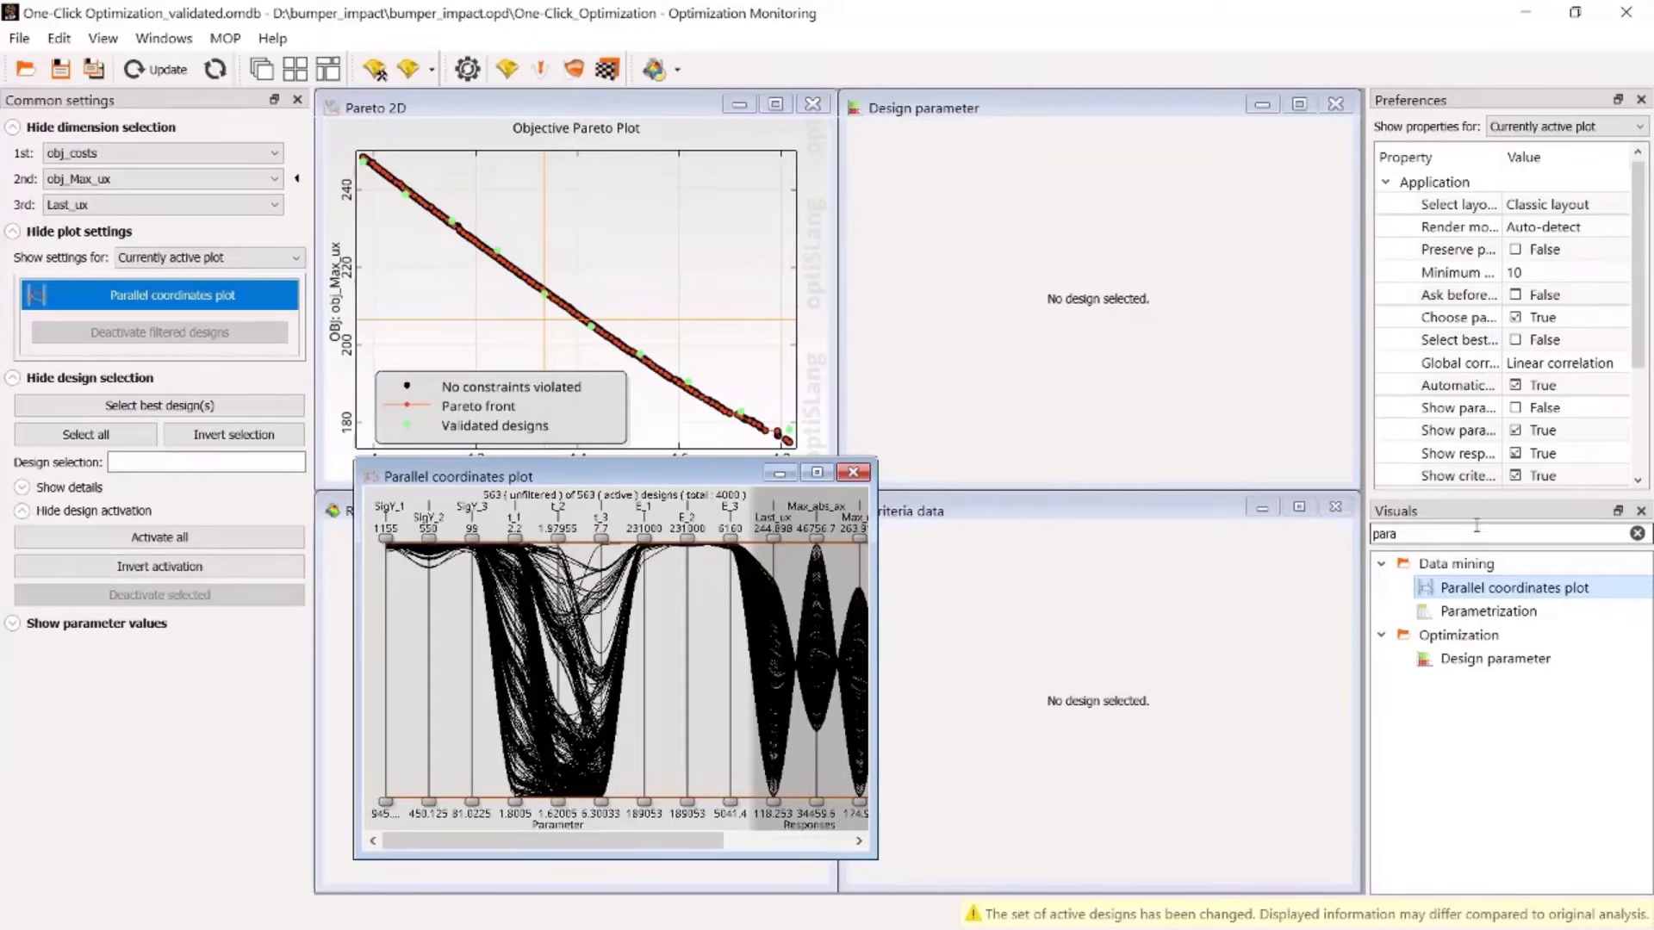
Add a 2D Anthill plot of obj_costs versus obj_Max_ux beside the Pareto plot
double_click(1458, 530)
type("anth")
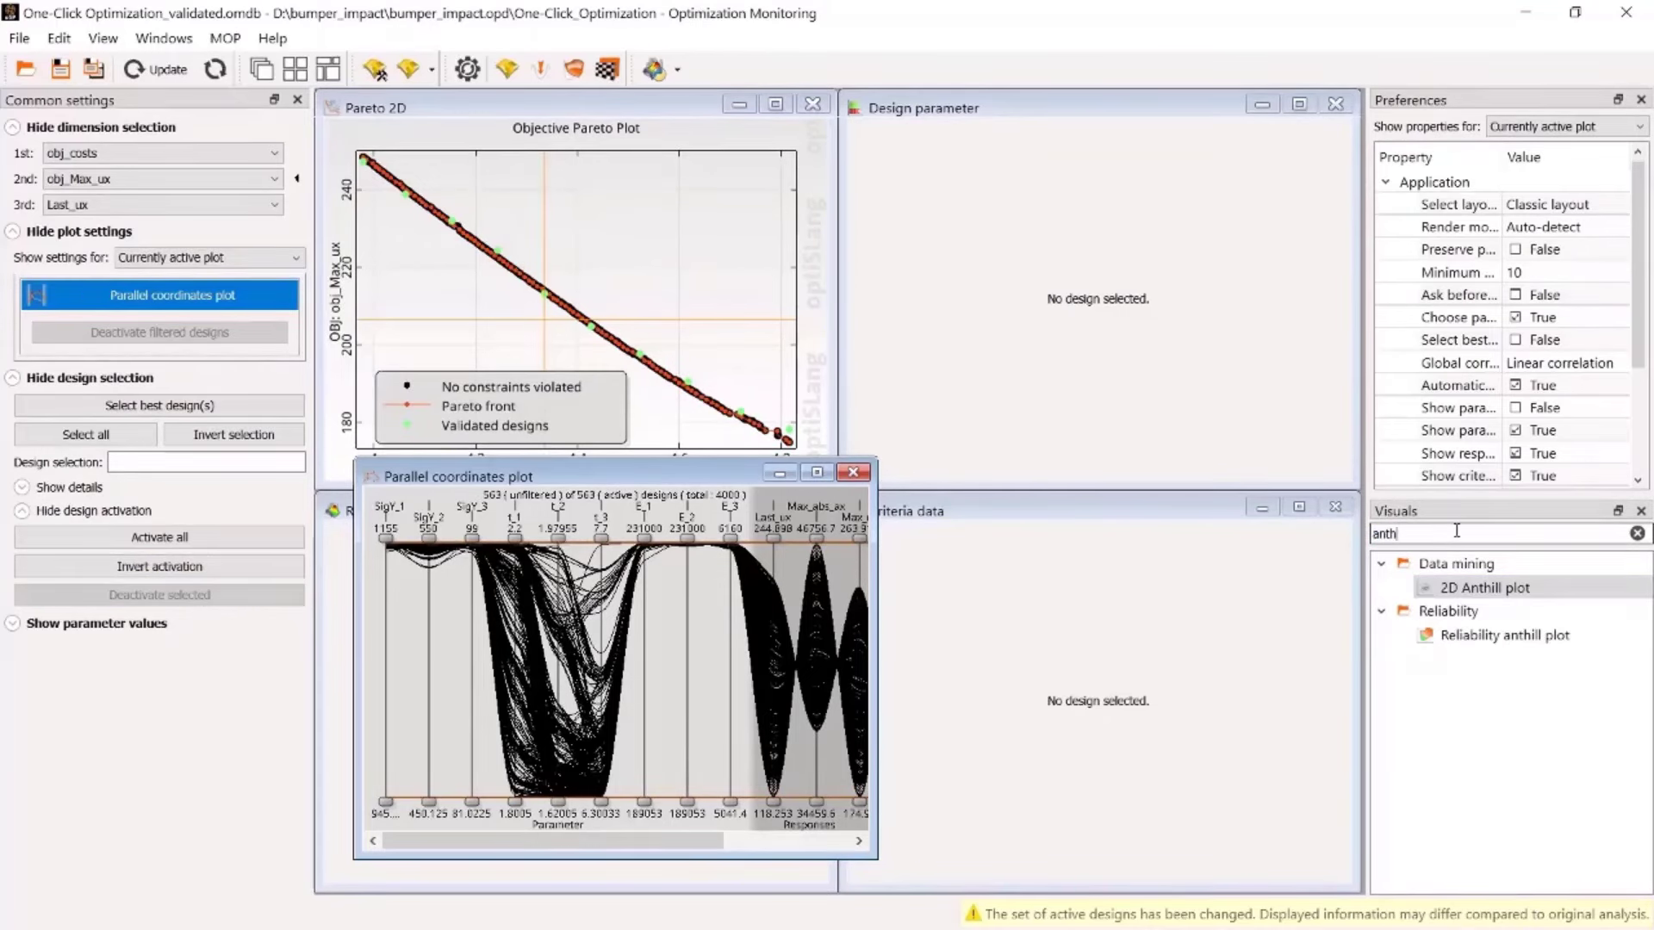
left_click_drag(1483, 587, 915, 170)
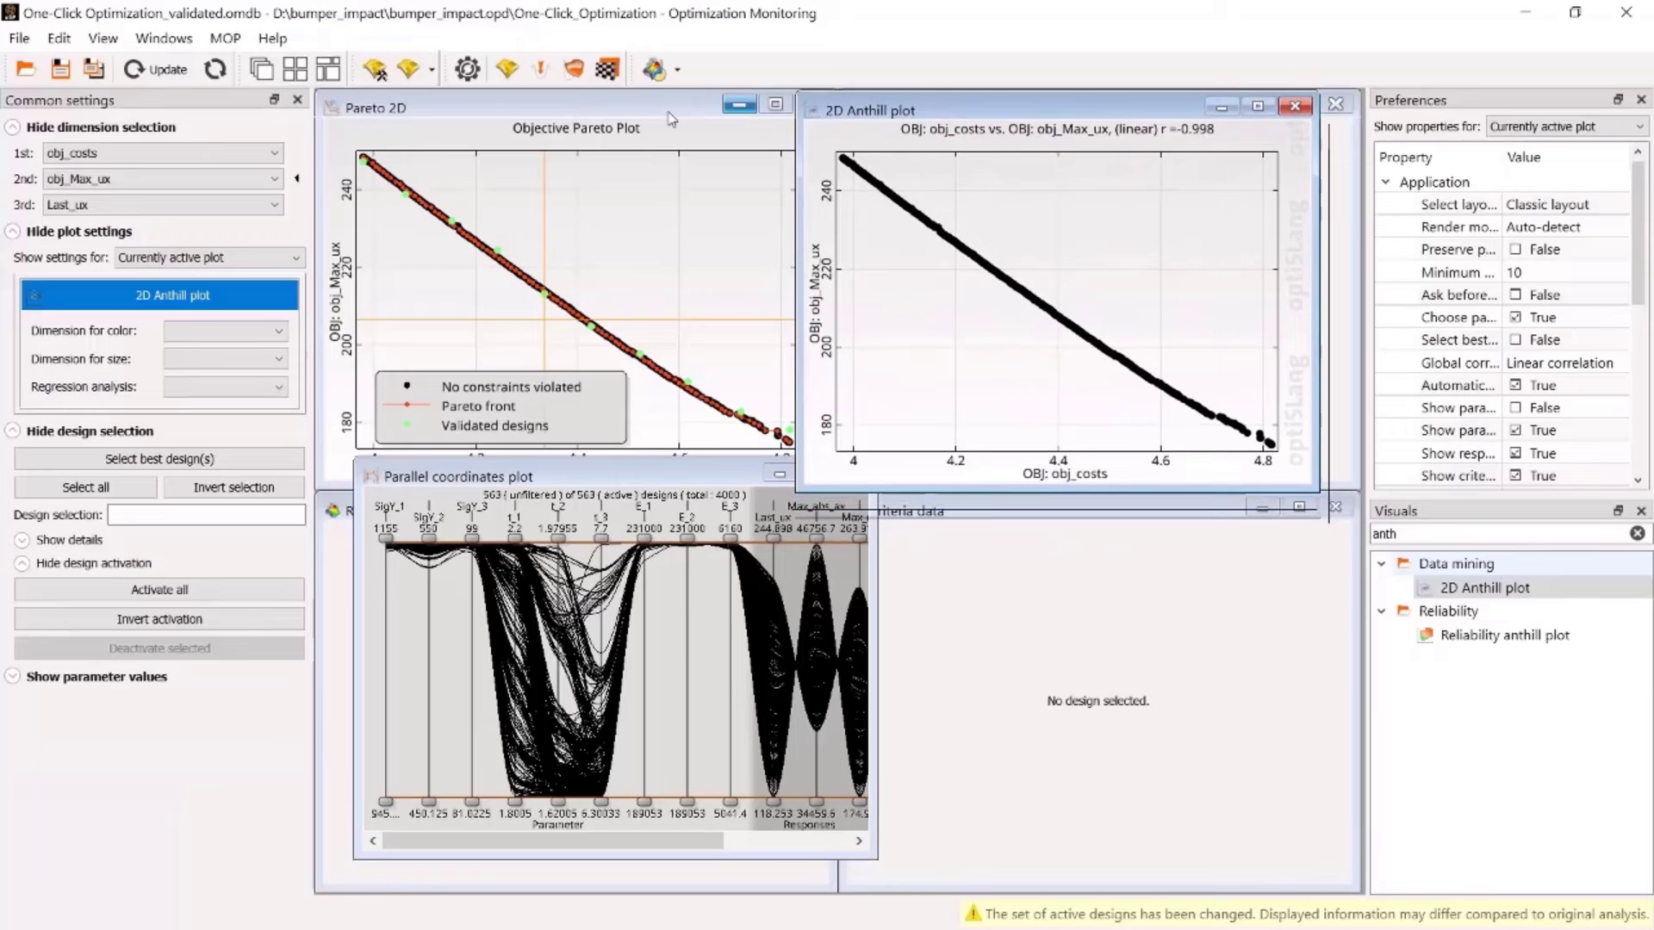
left_click(671, 118)
left_click(953, 112)
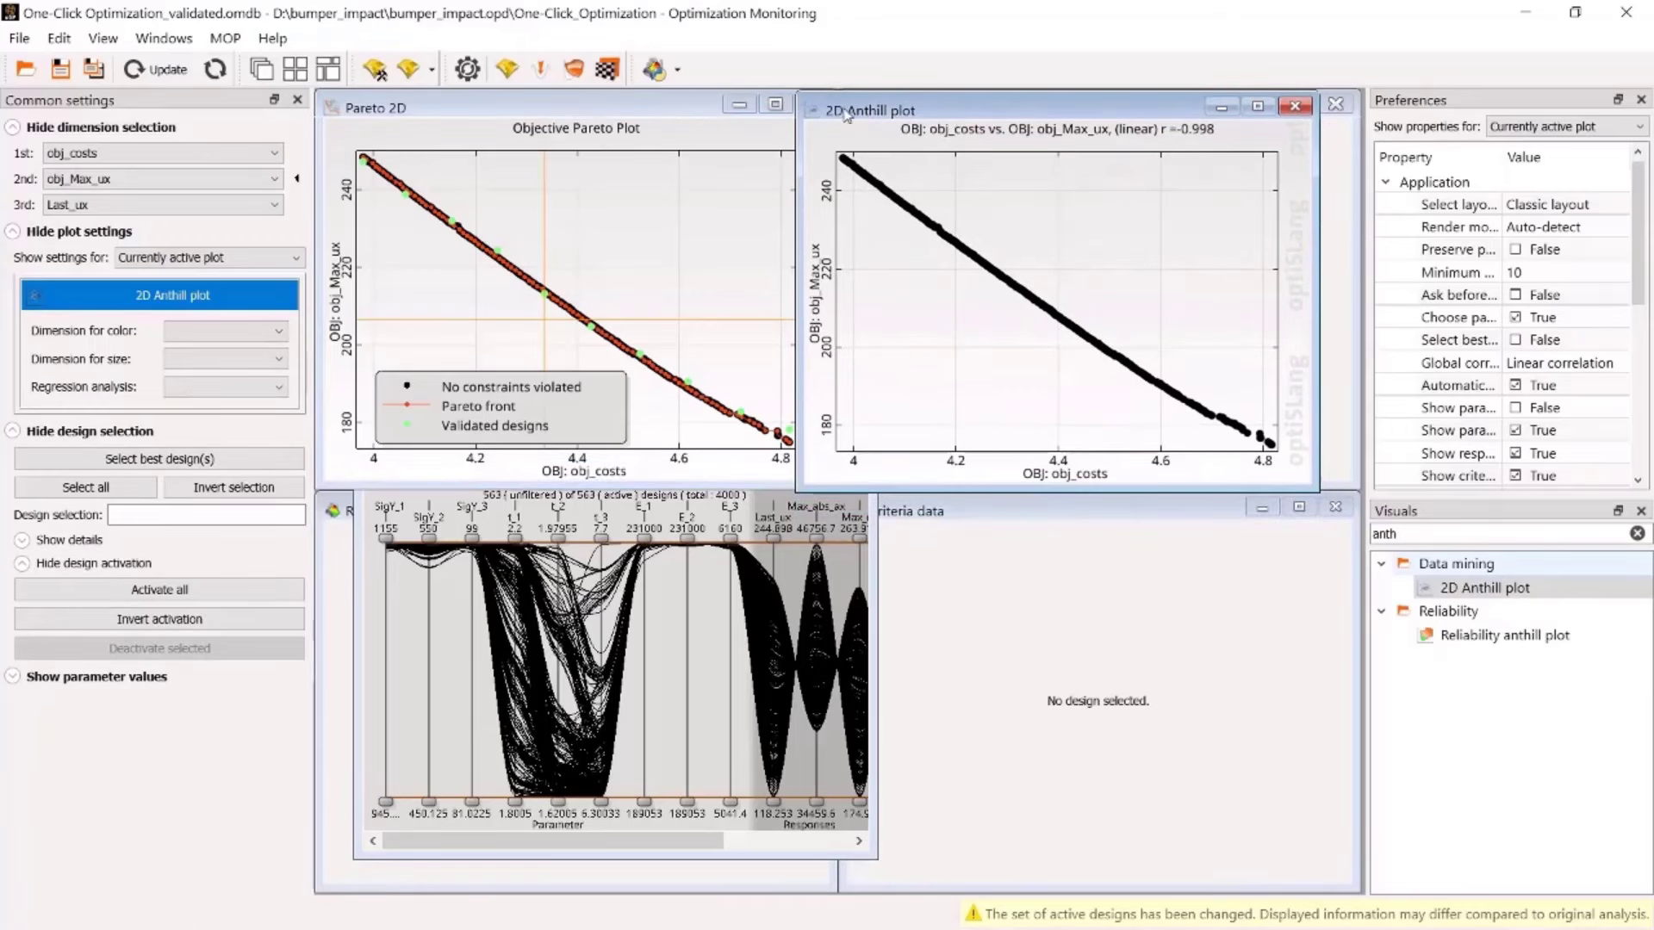
Compute 5 K-means clusters on obj_costs, colour plots by cluster, and widen the parallel coordinates plot
left_click(67, 38)
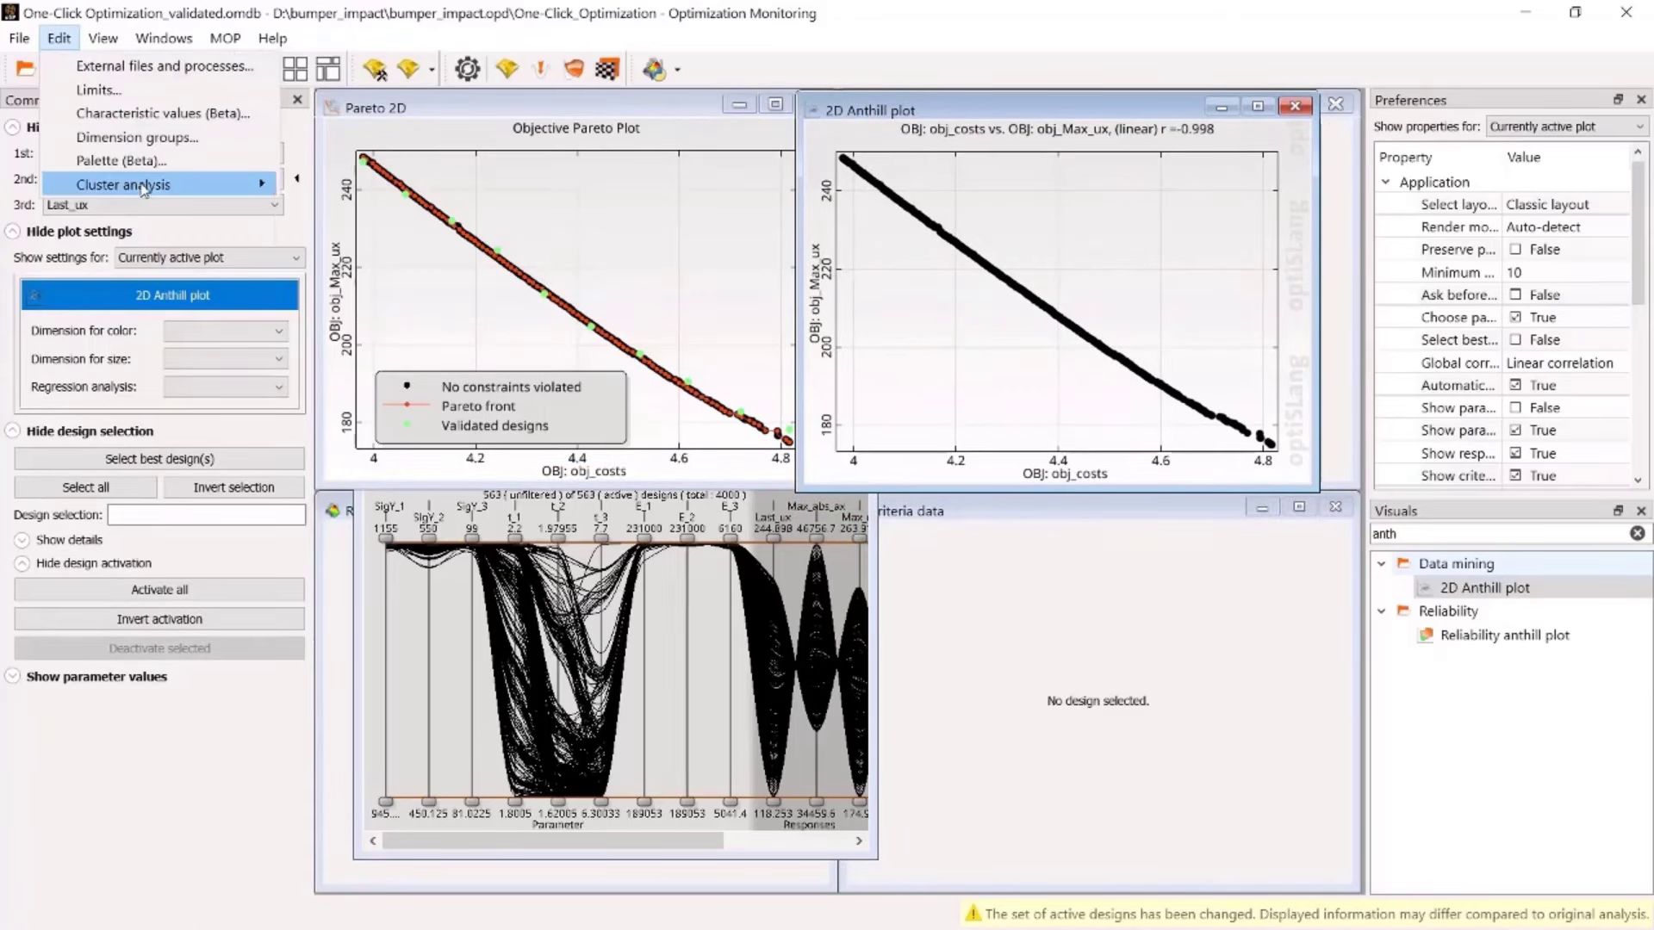
mouse_move(215, 181)
left_click(379, 183)
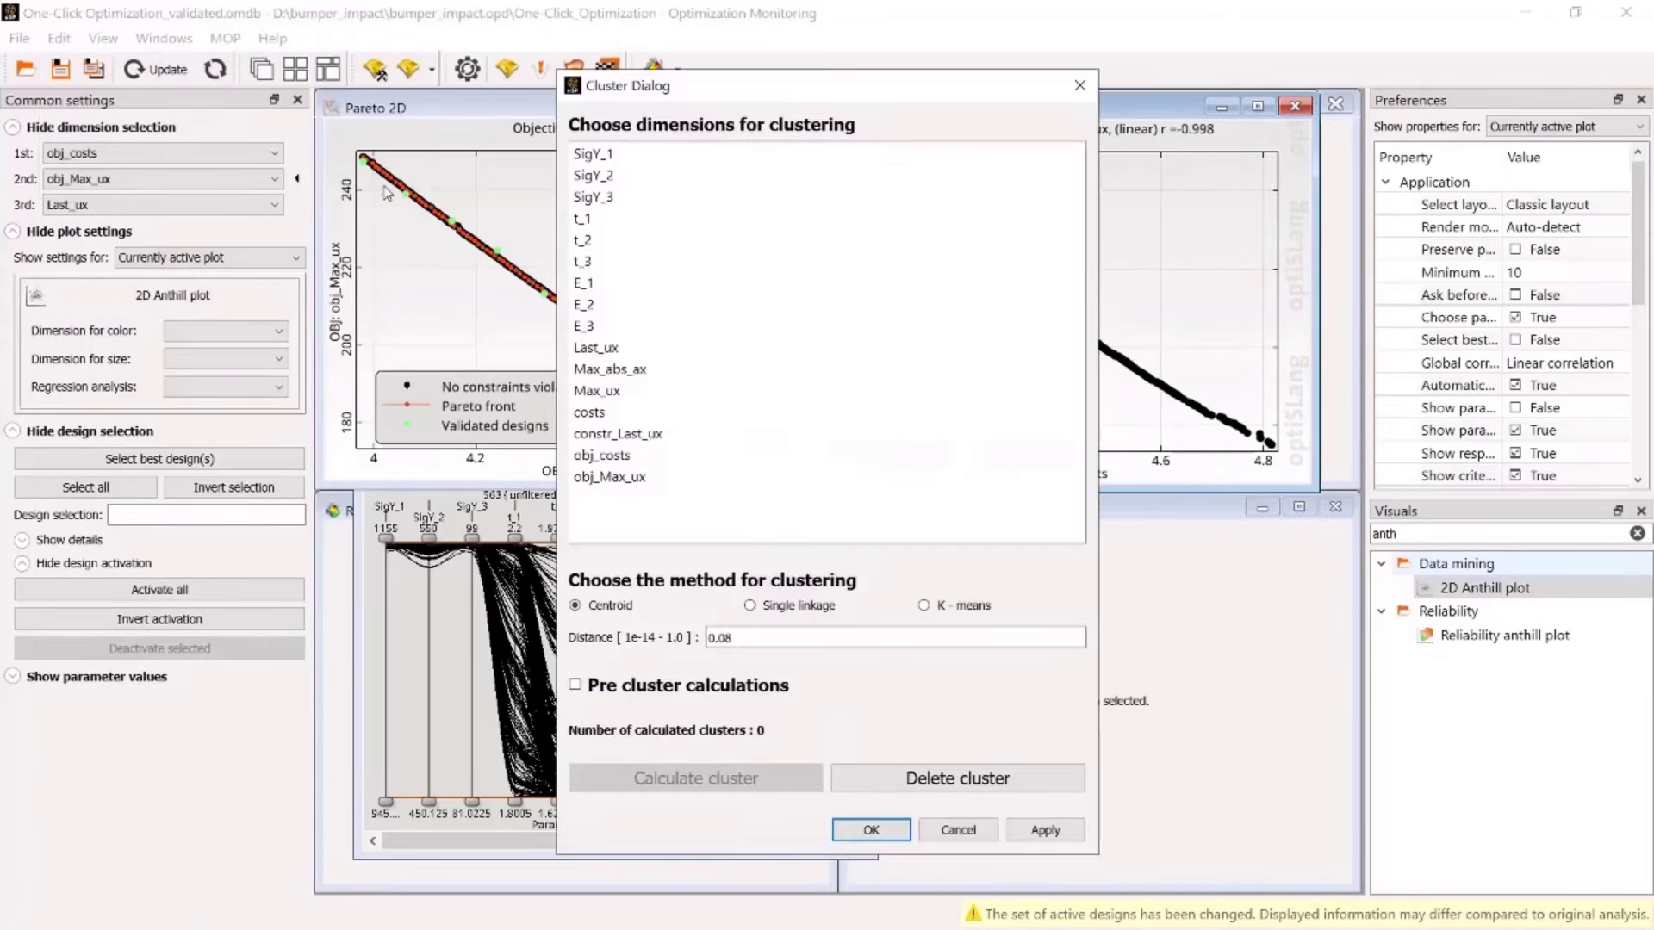
left_click(644, 455)
left_click(924, 605)
left_click(729, 629)
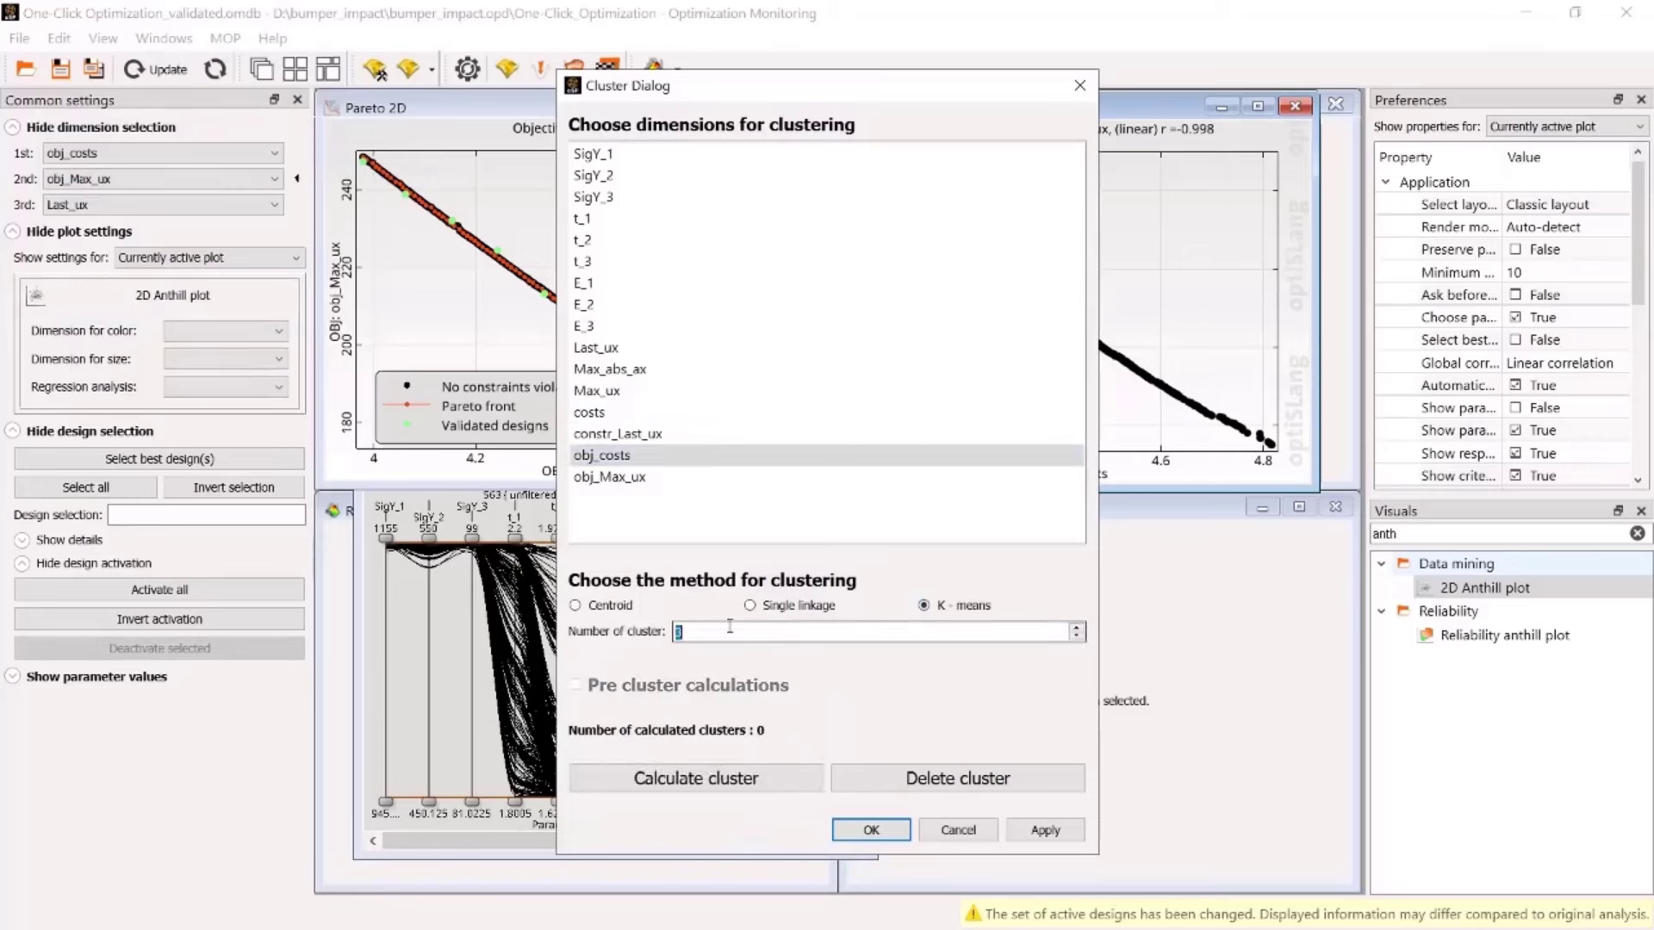
left_click(733, 780)
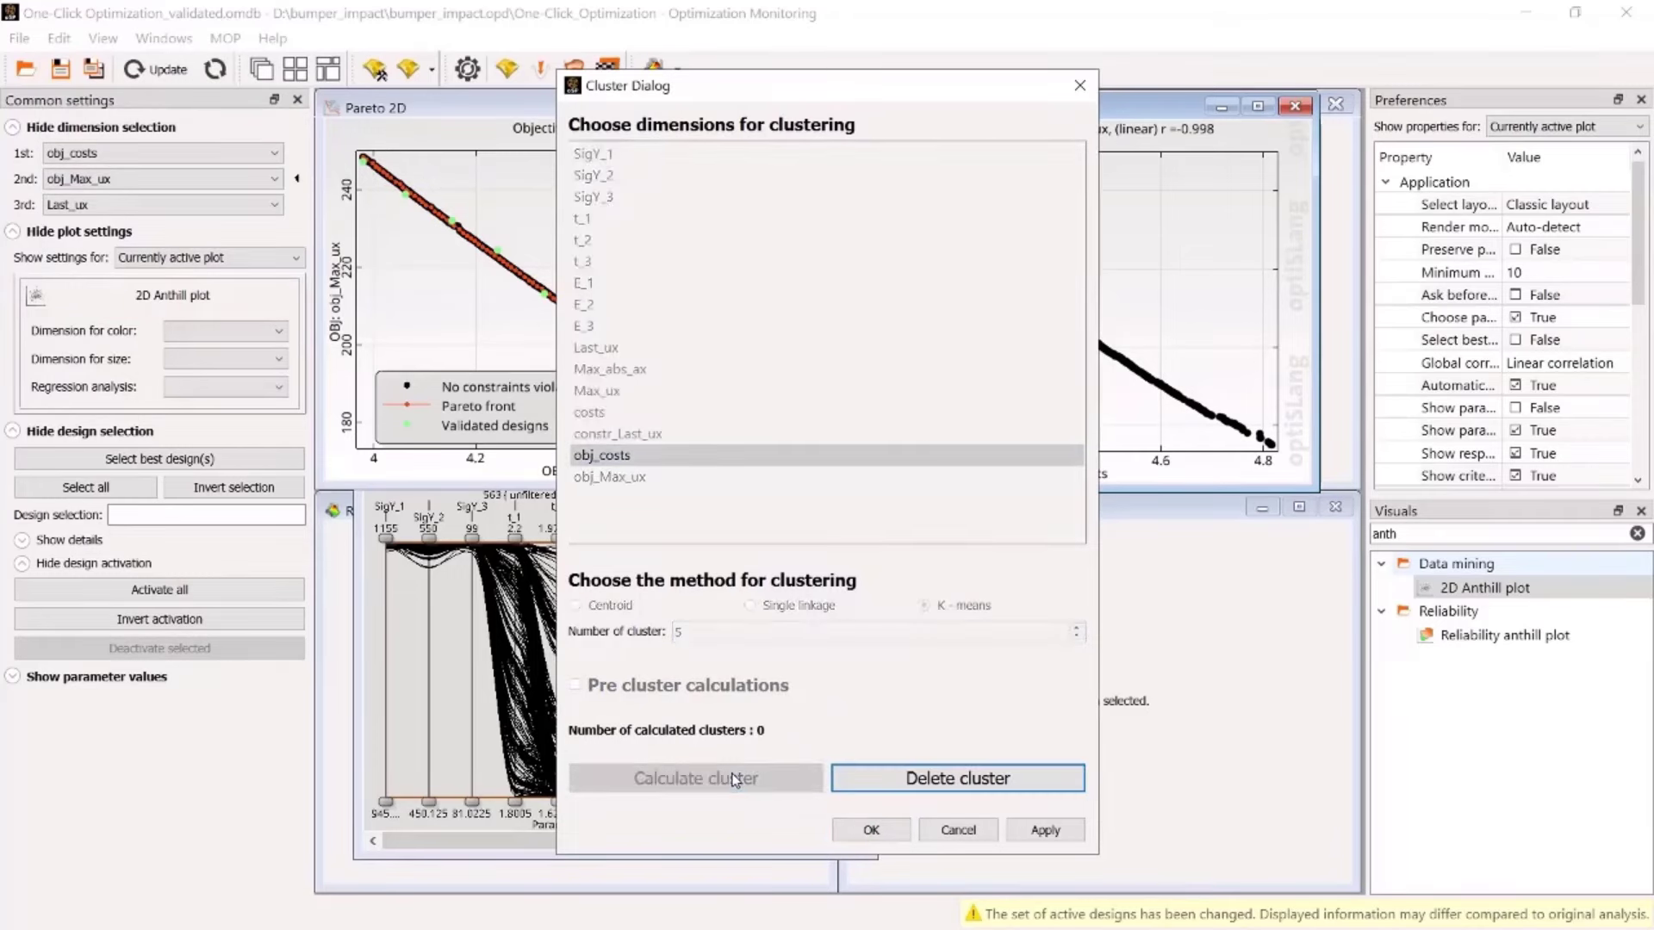
left_click(1042, 829)
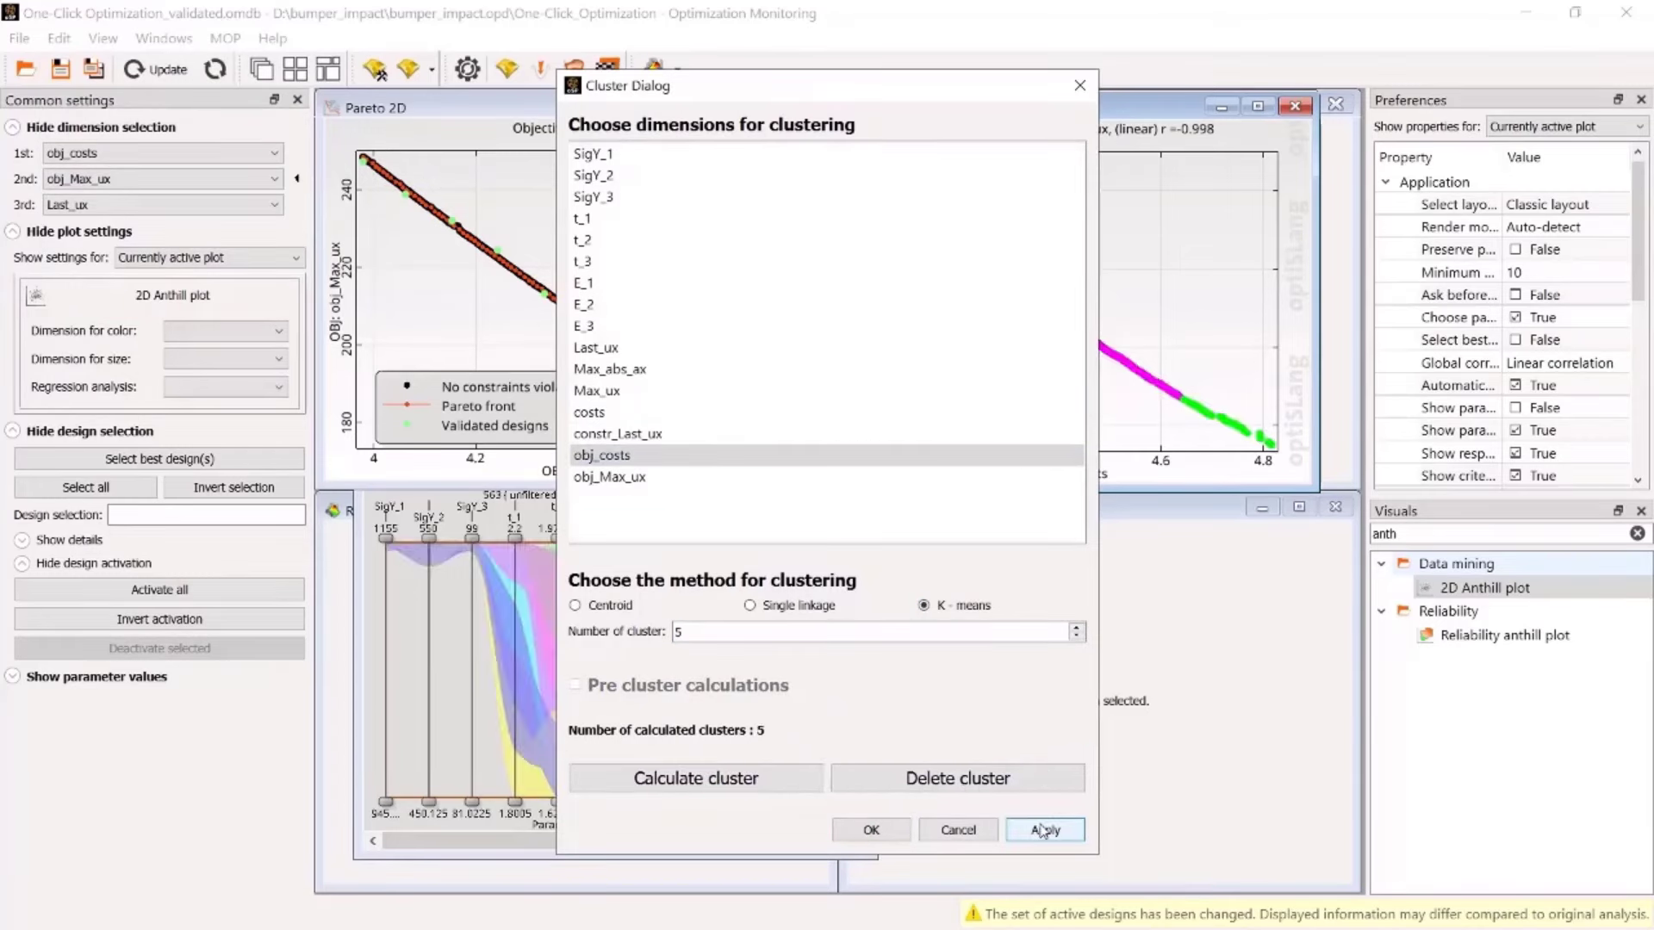
left_click(871, 829)
left_click_drag(876, 641, 1325, 615)
Turn on Clusters > Show Lines in the parallel coordinates plot and reactivate all 4000 designs
right_click(915, 627)
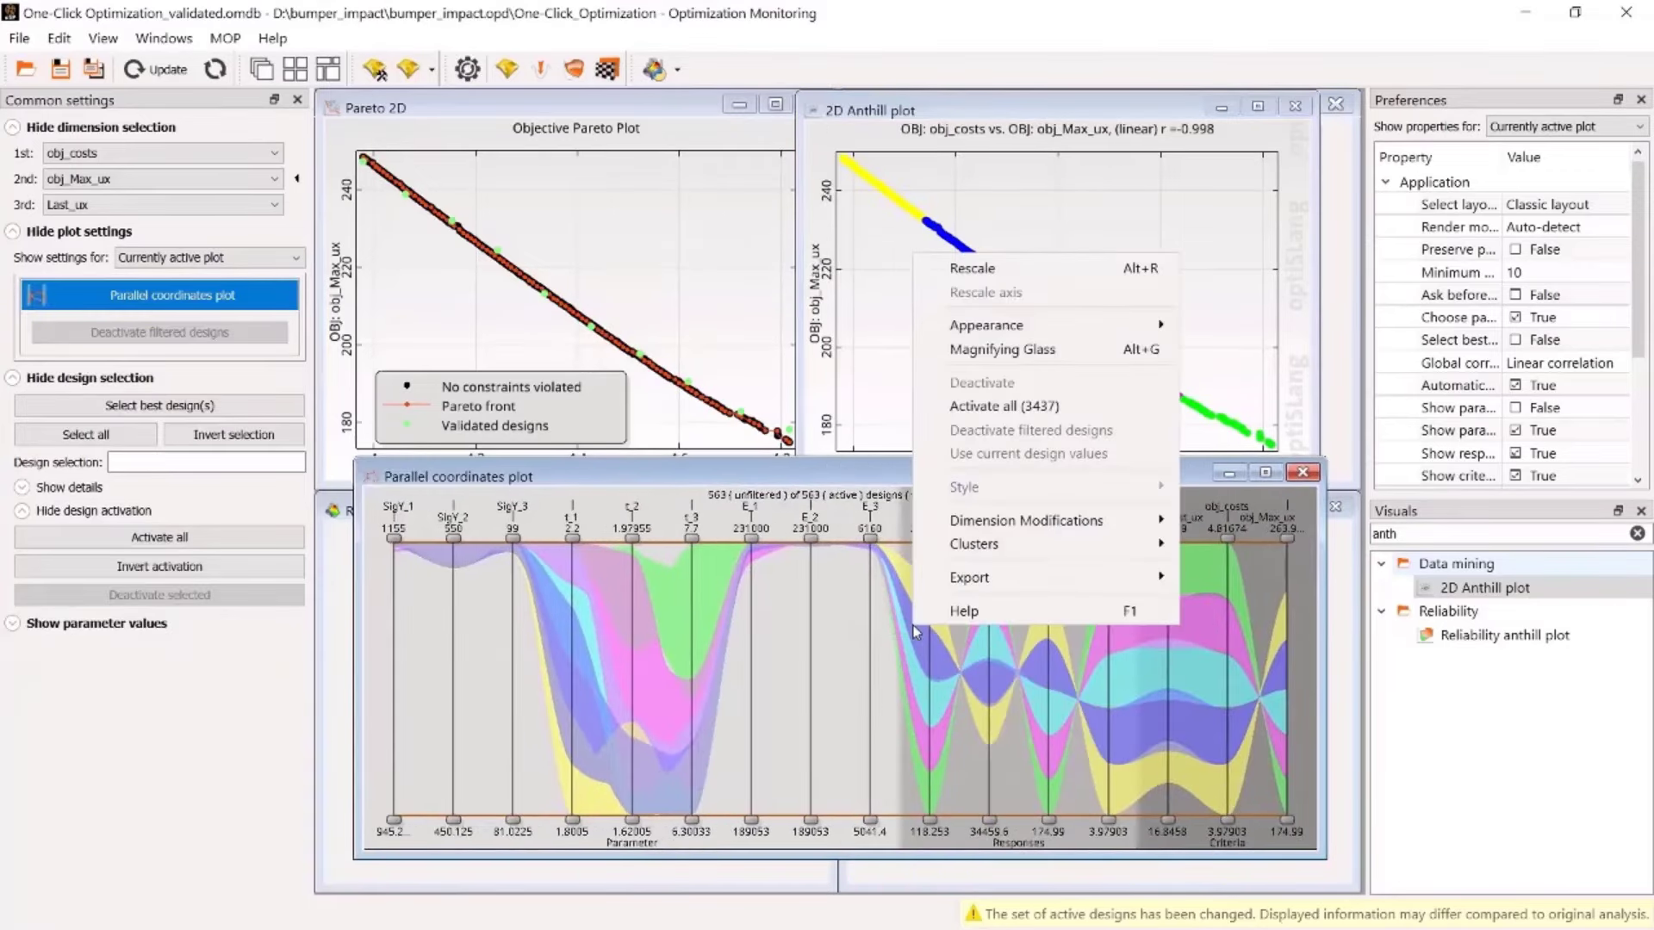
mouse_move(1079, 556)
left_click(1243, 543)
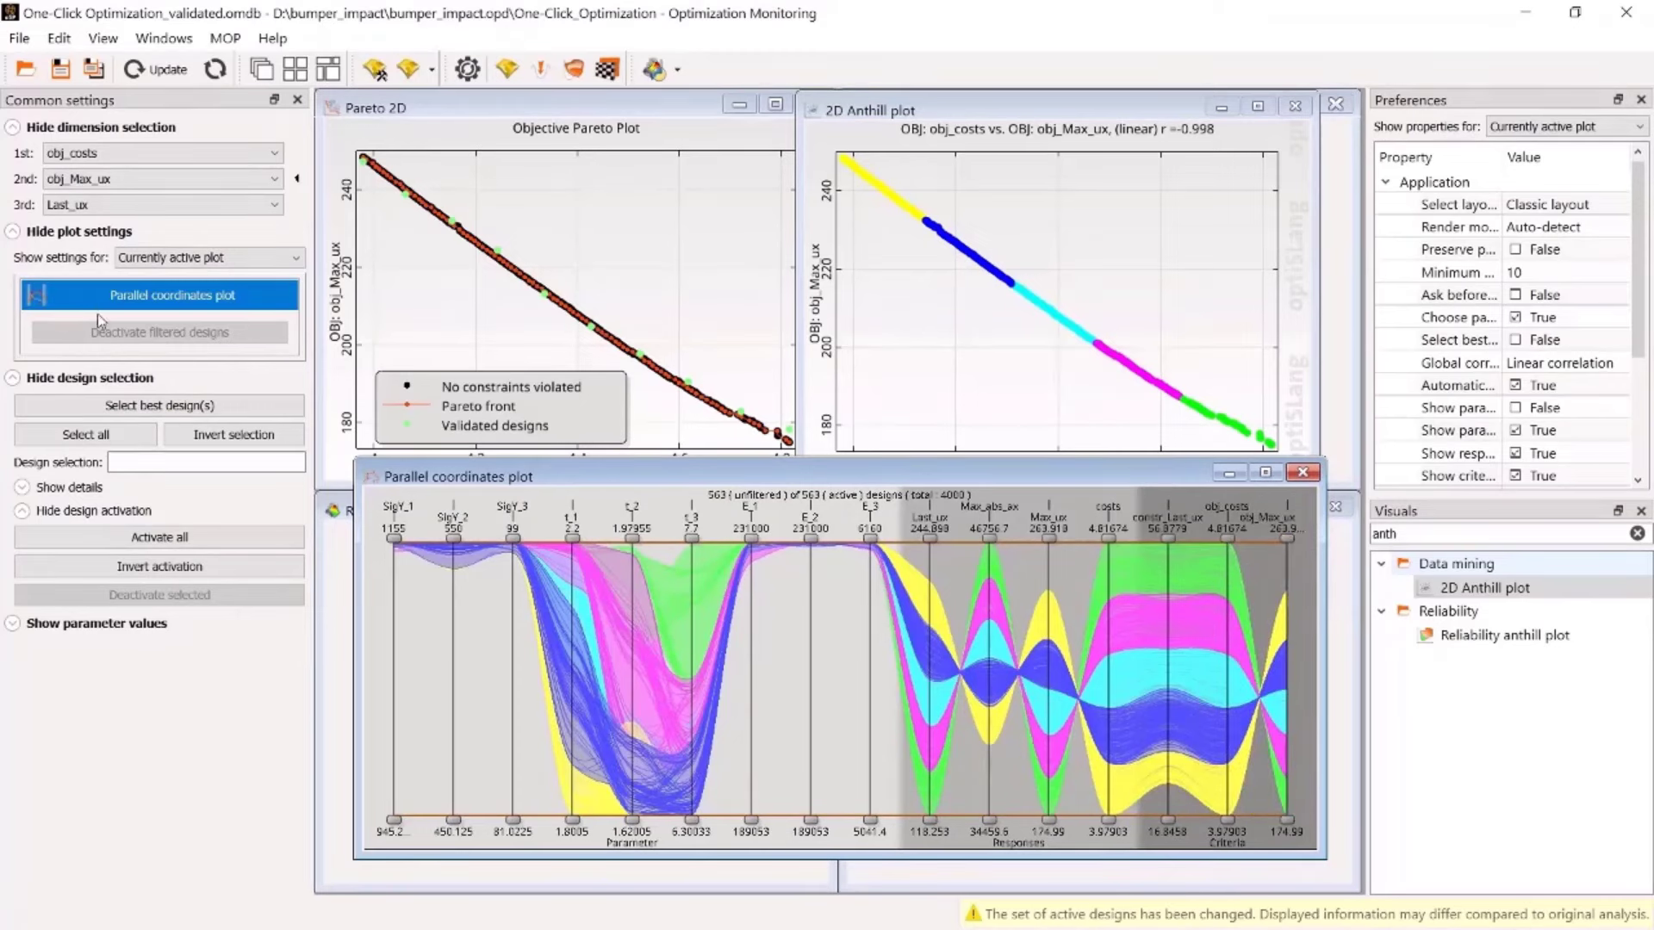
left_click(187, 539)
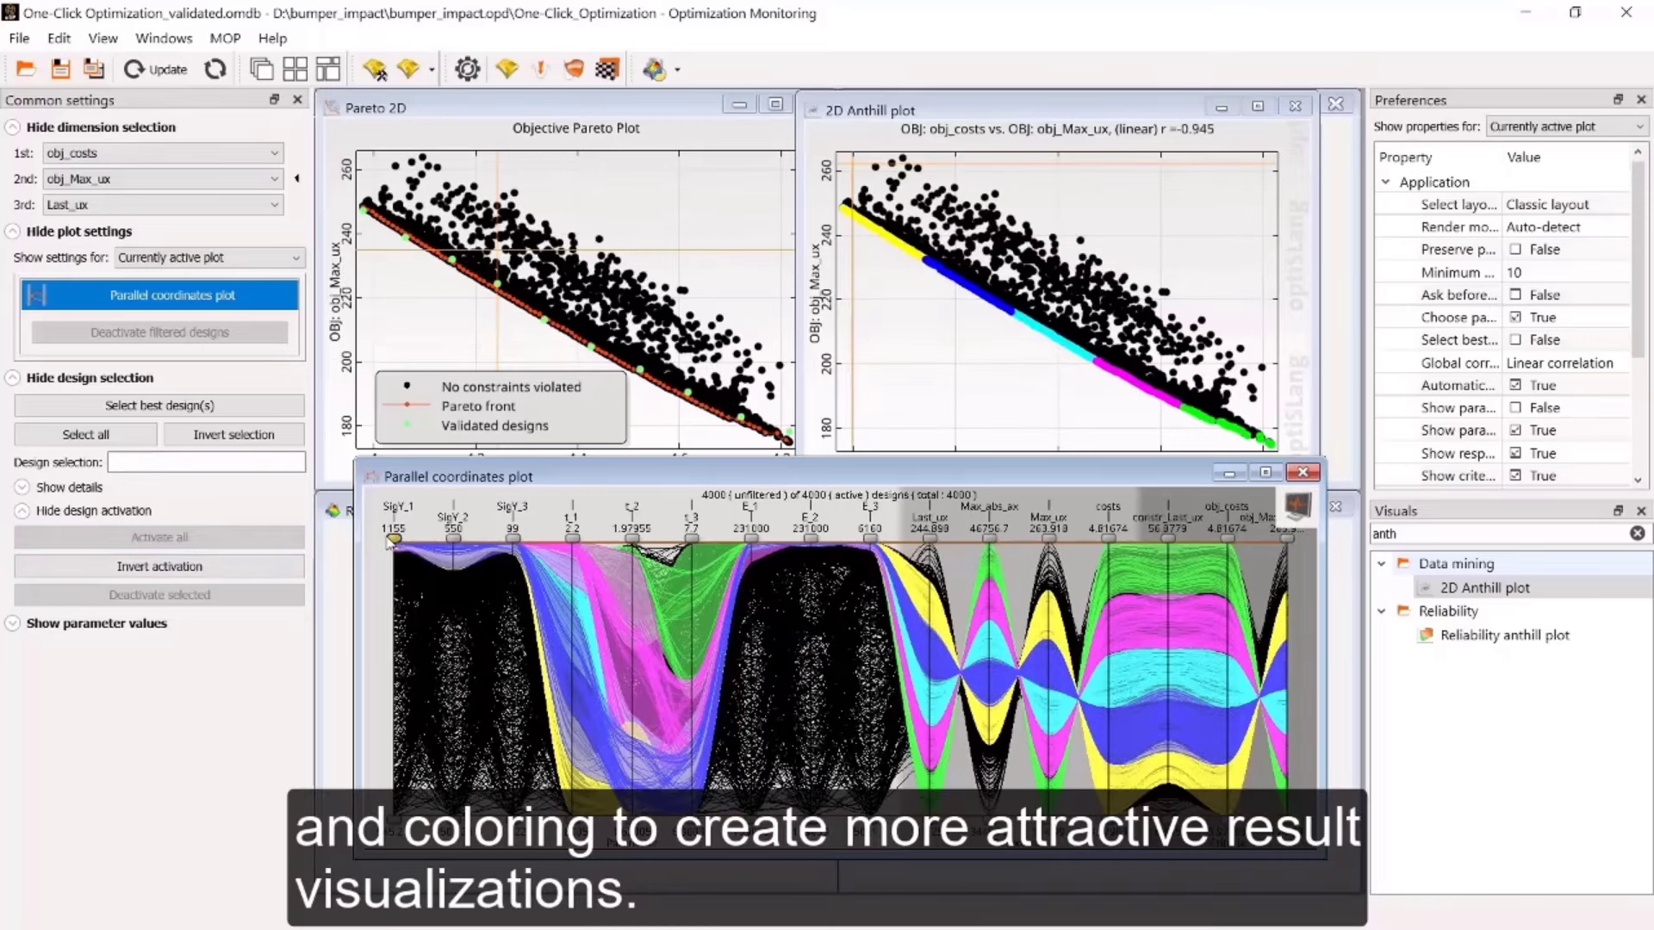